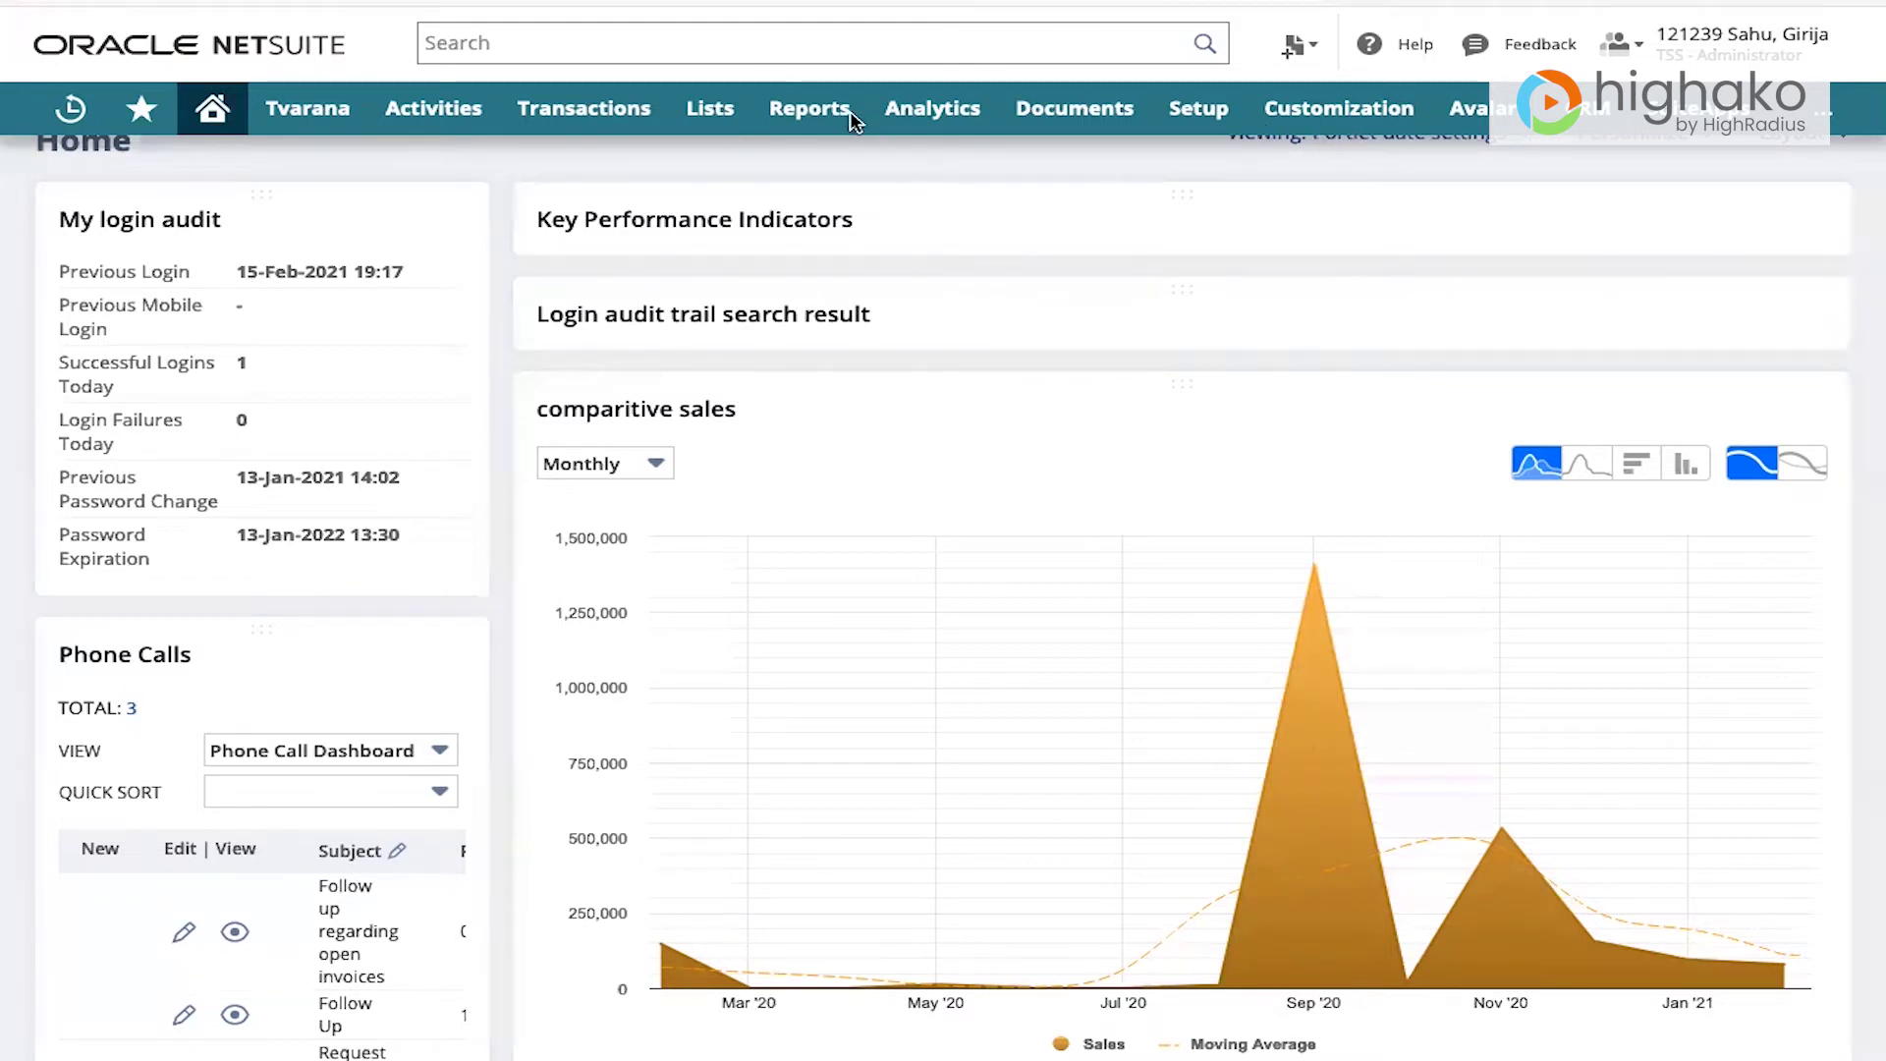
- Create a new entity field 'Is collector' of type Check Box applied to Employee, and save it
mouse_move(1336, 116)
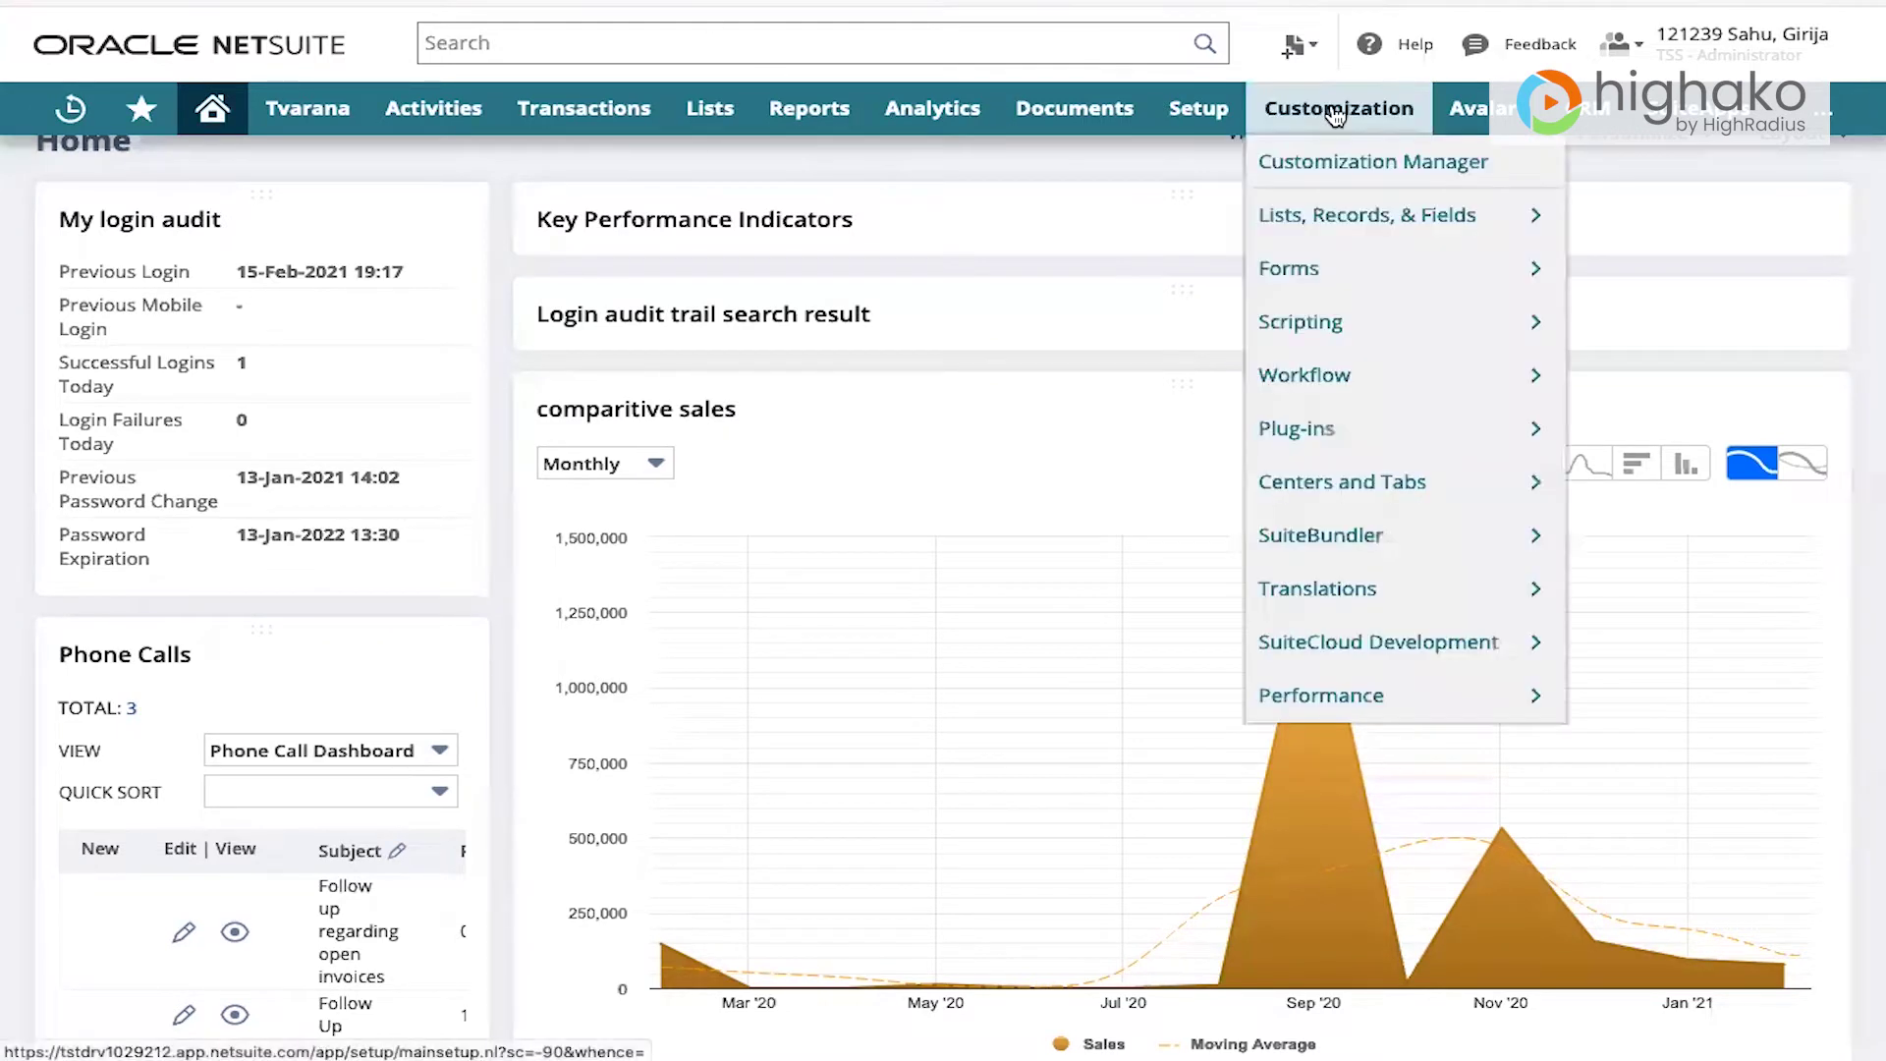
mouse_move(1352, 225)
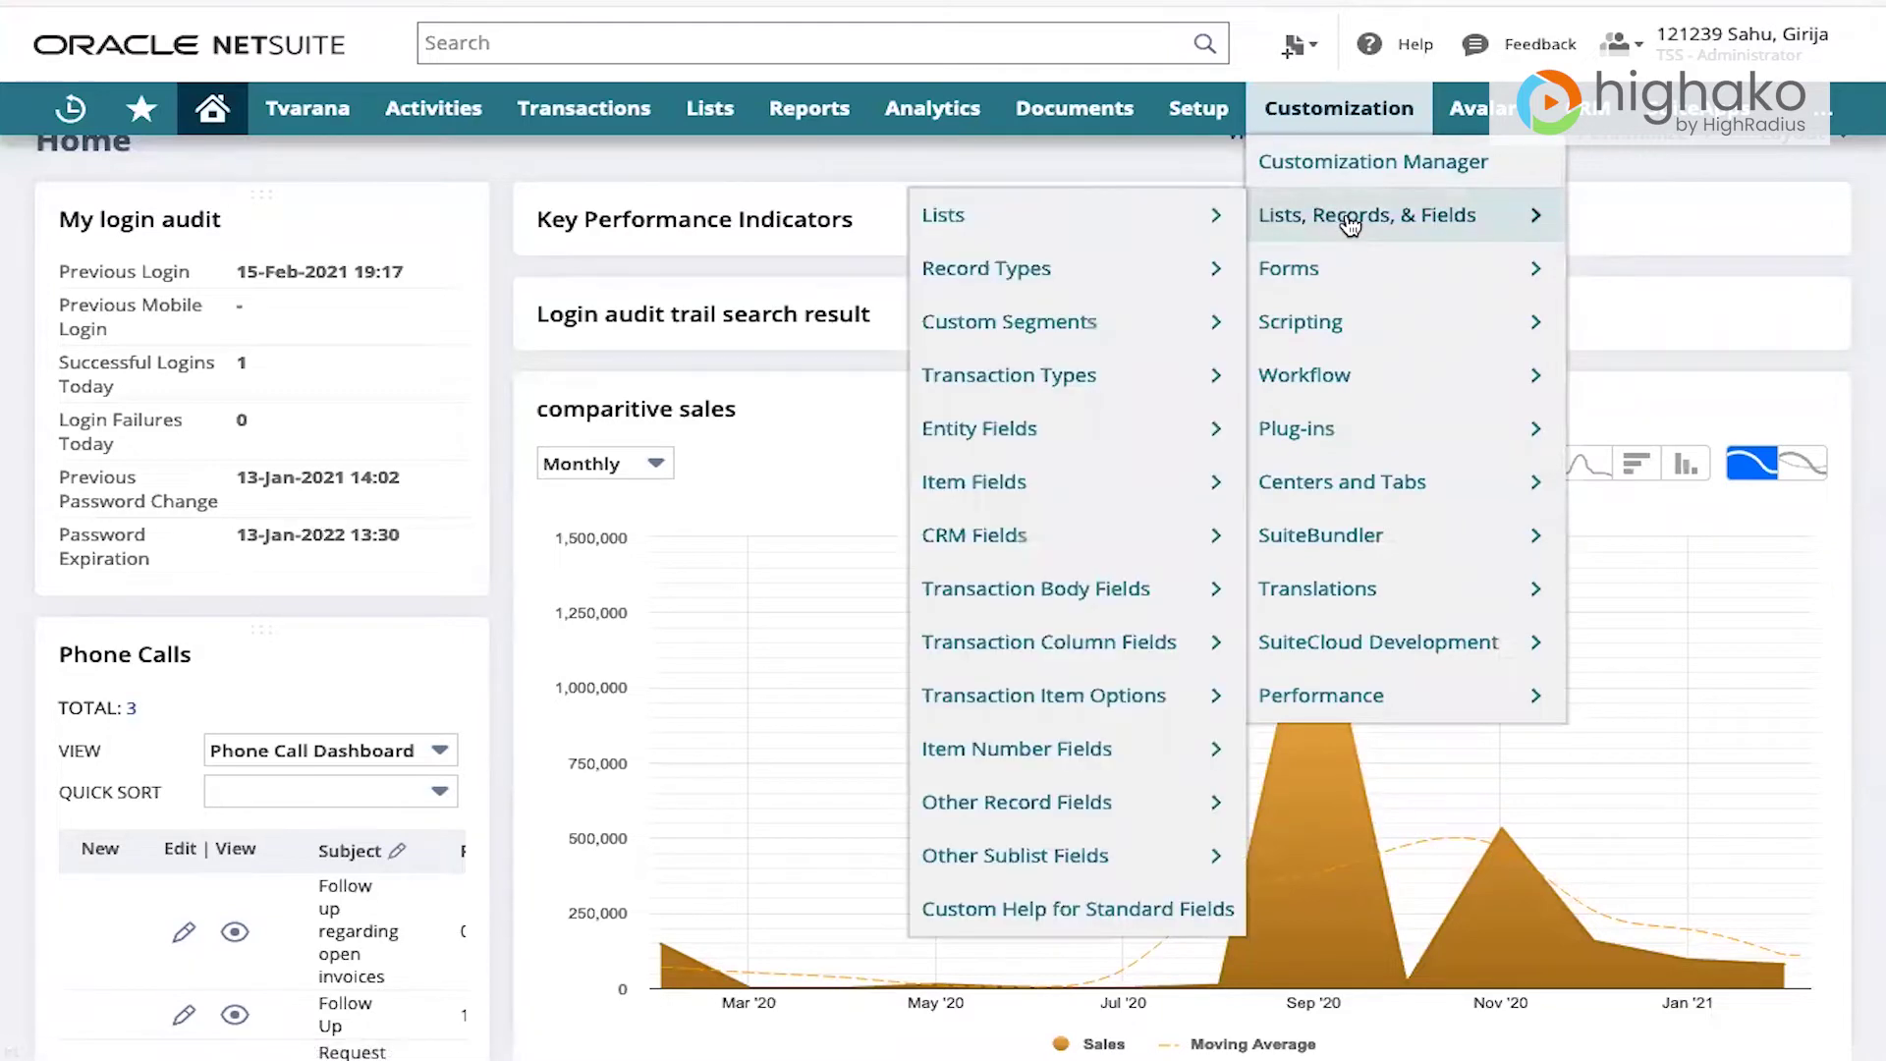
mouse_move(1205, 233)
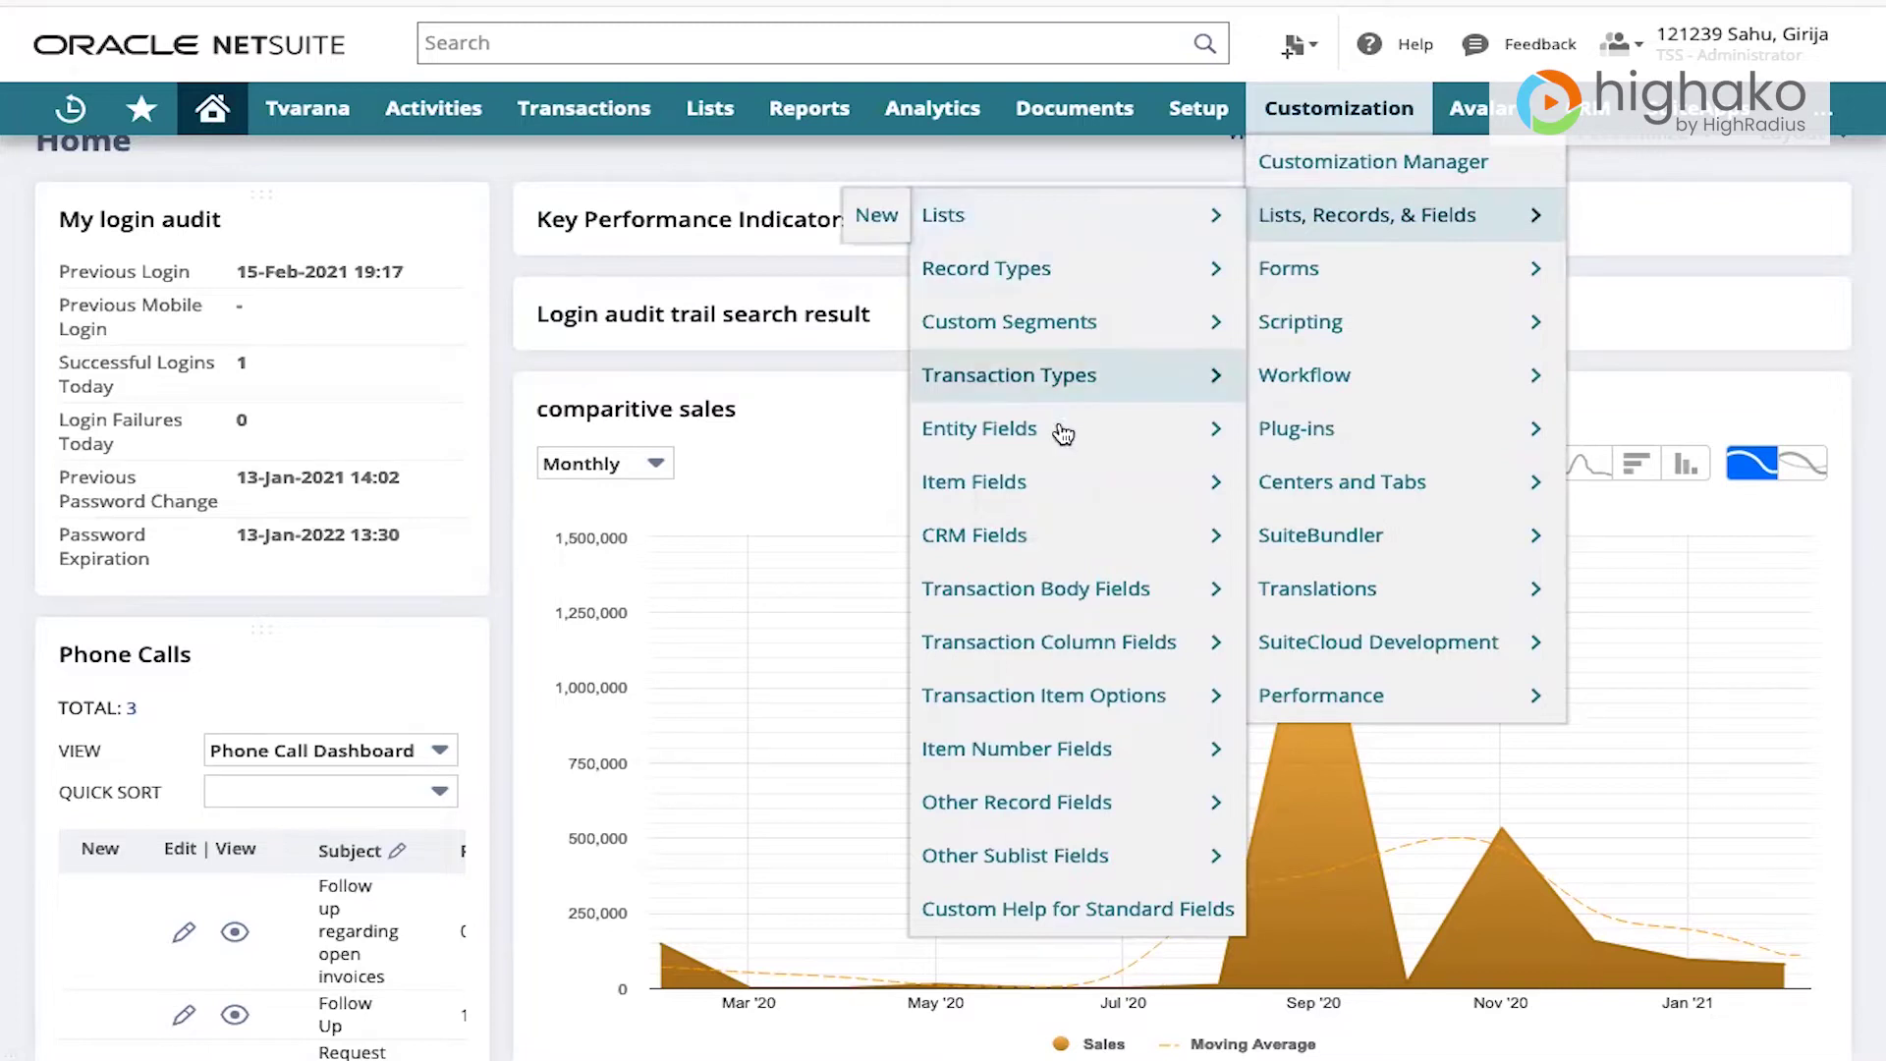
mouse_move(1061, 433)
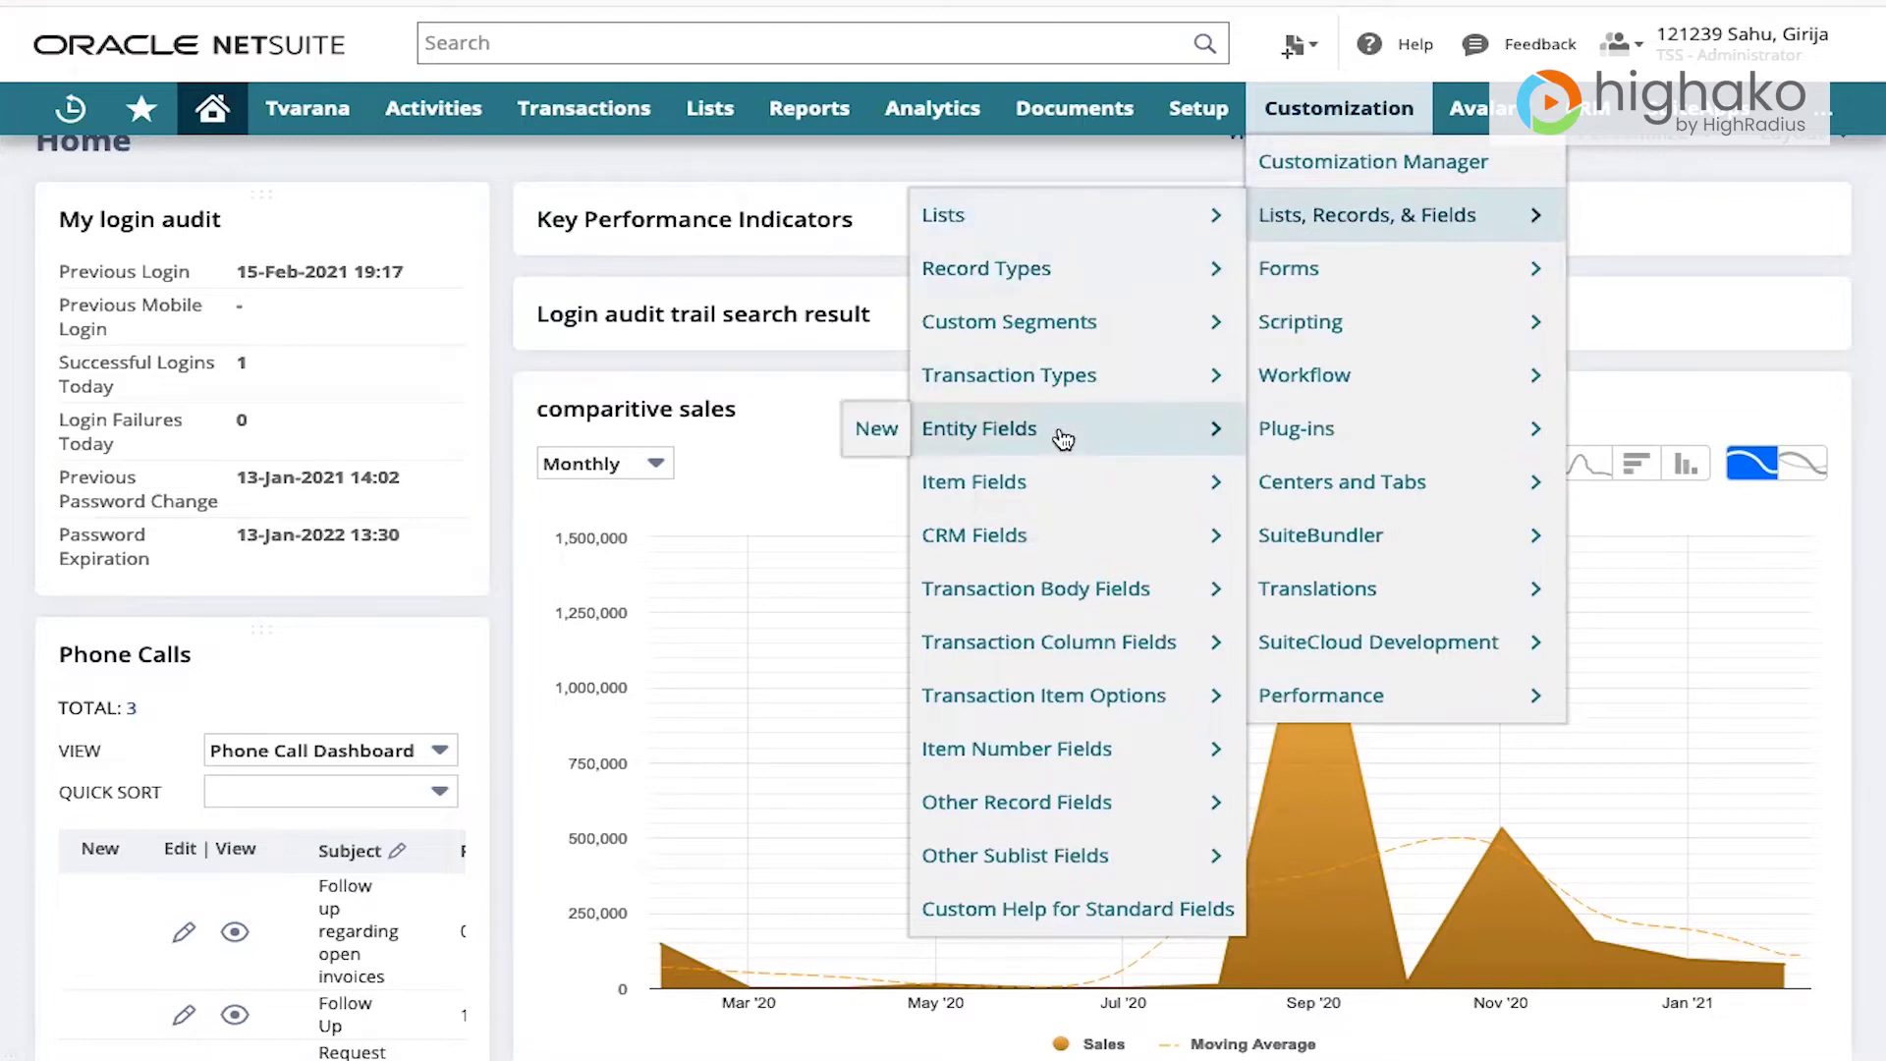
click(873, 436)
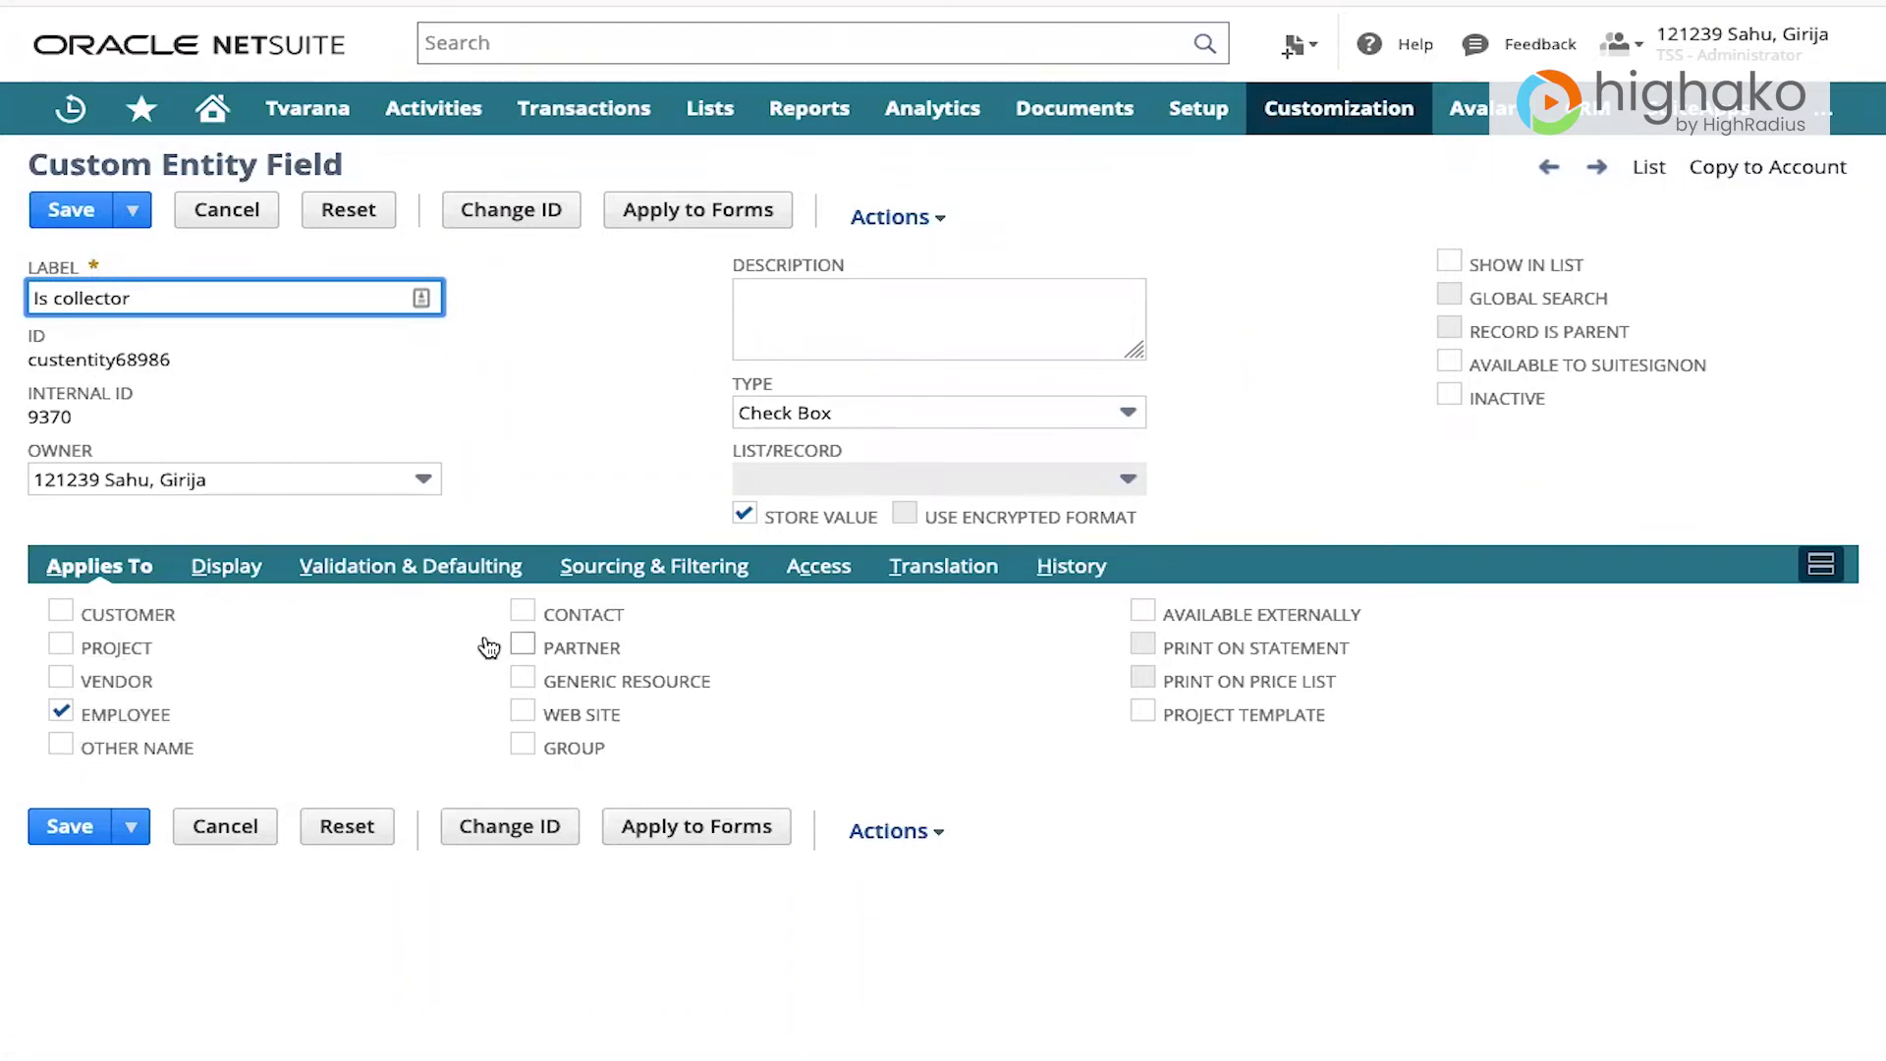
click(47, 212)
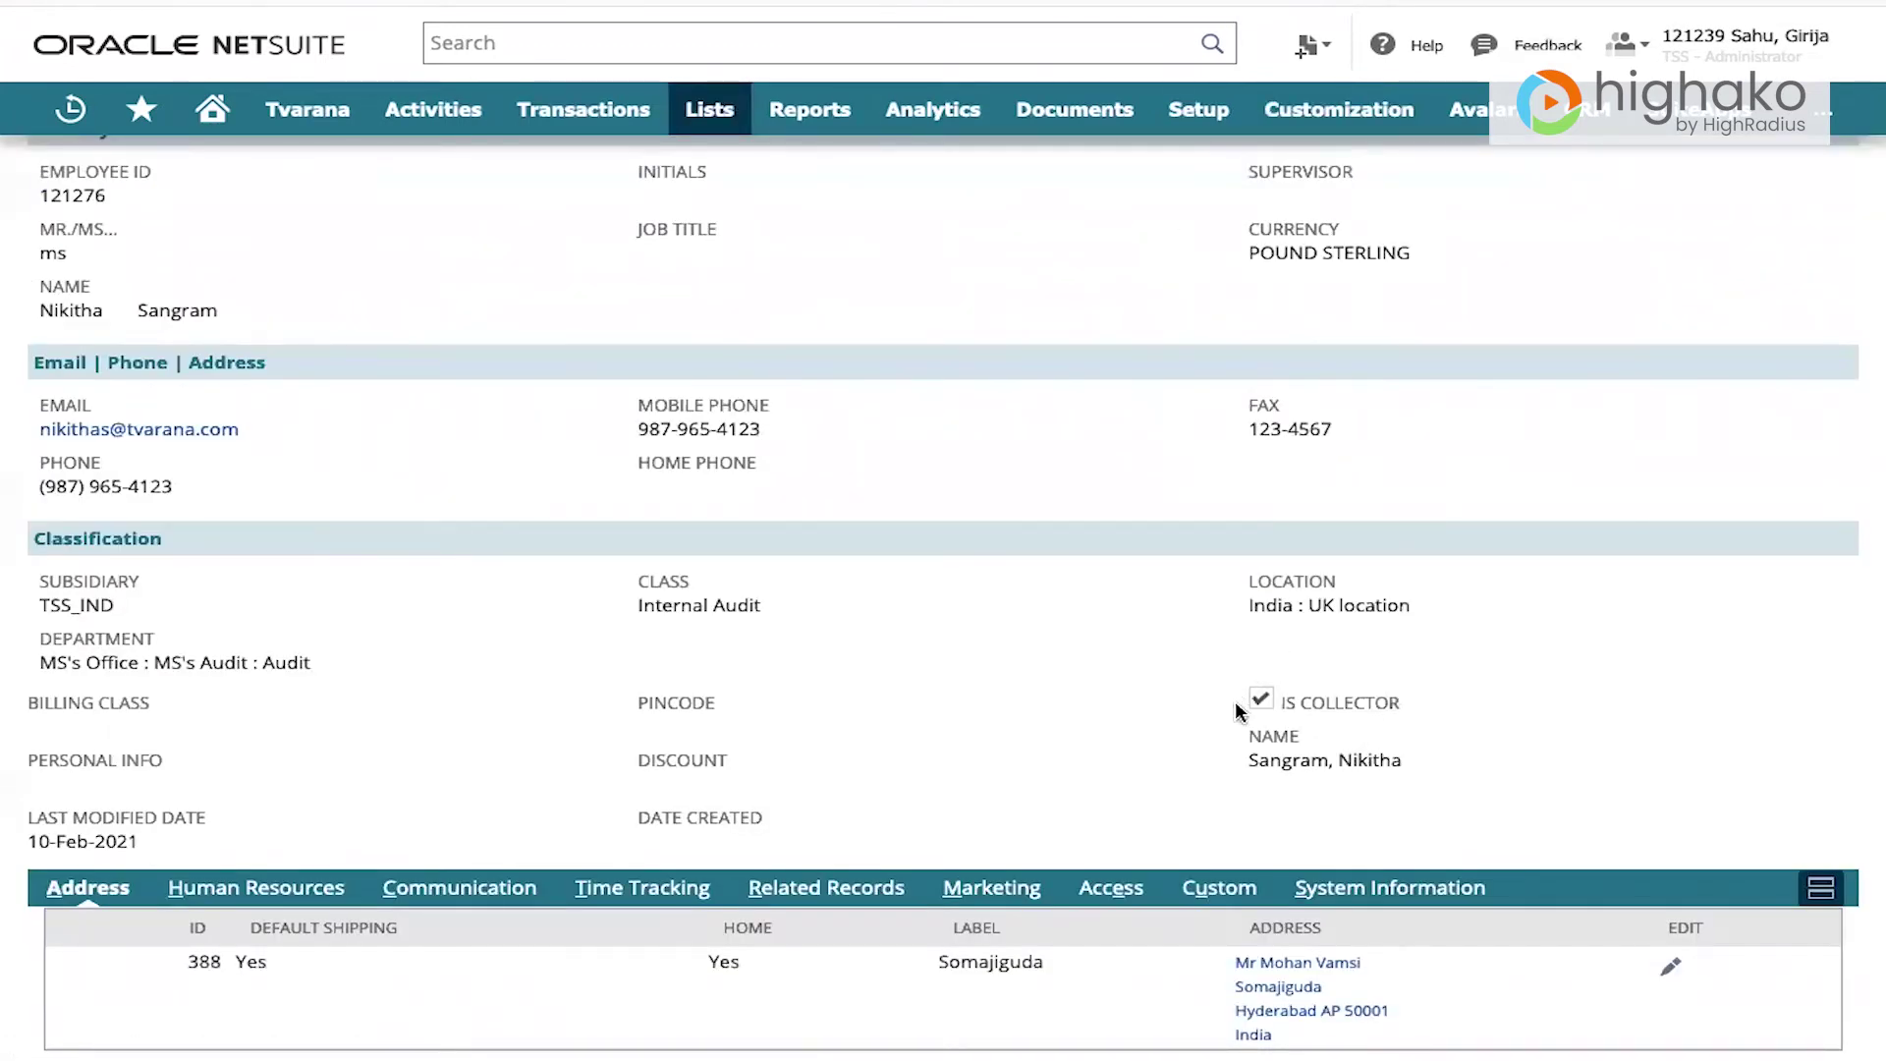
- Scroll the employee record to check the Is Collector box is ticked under Classification
scroll(826, 655, up, 2)
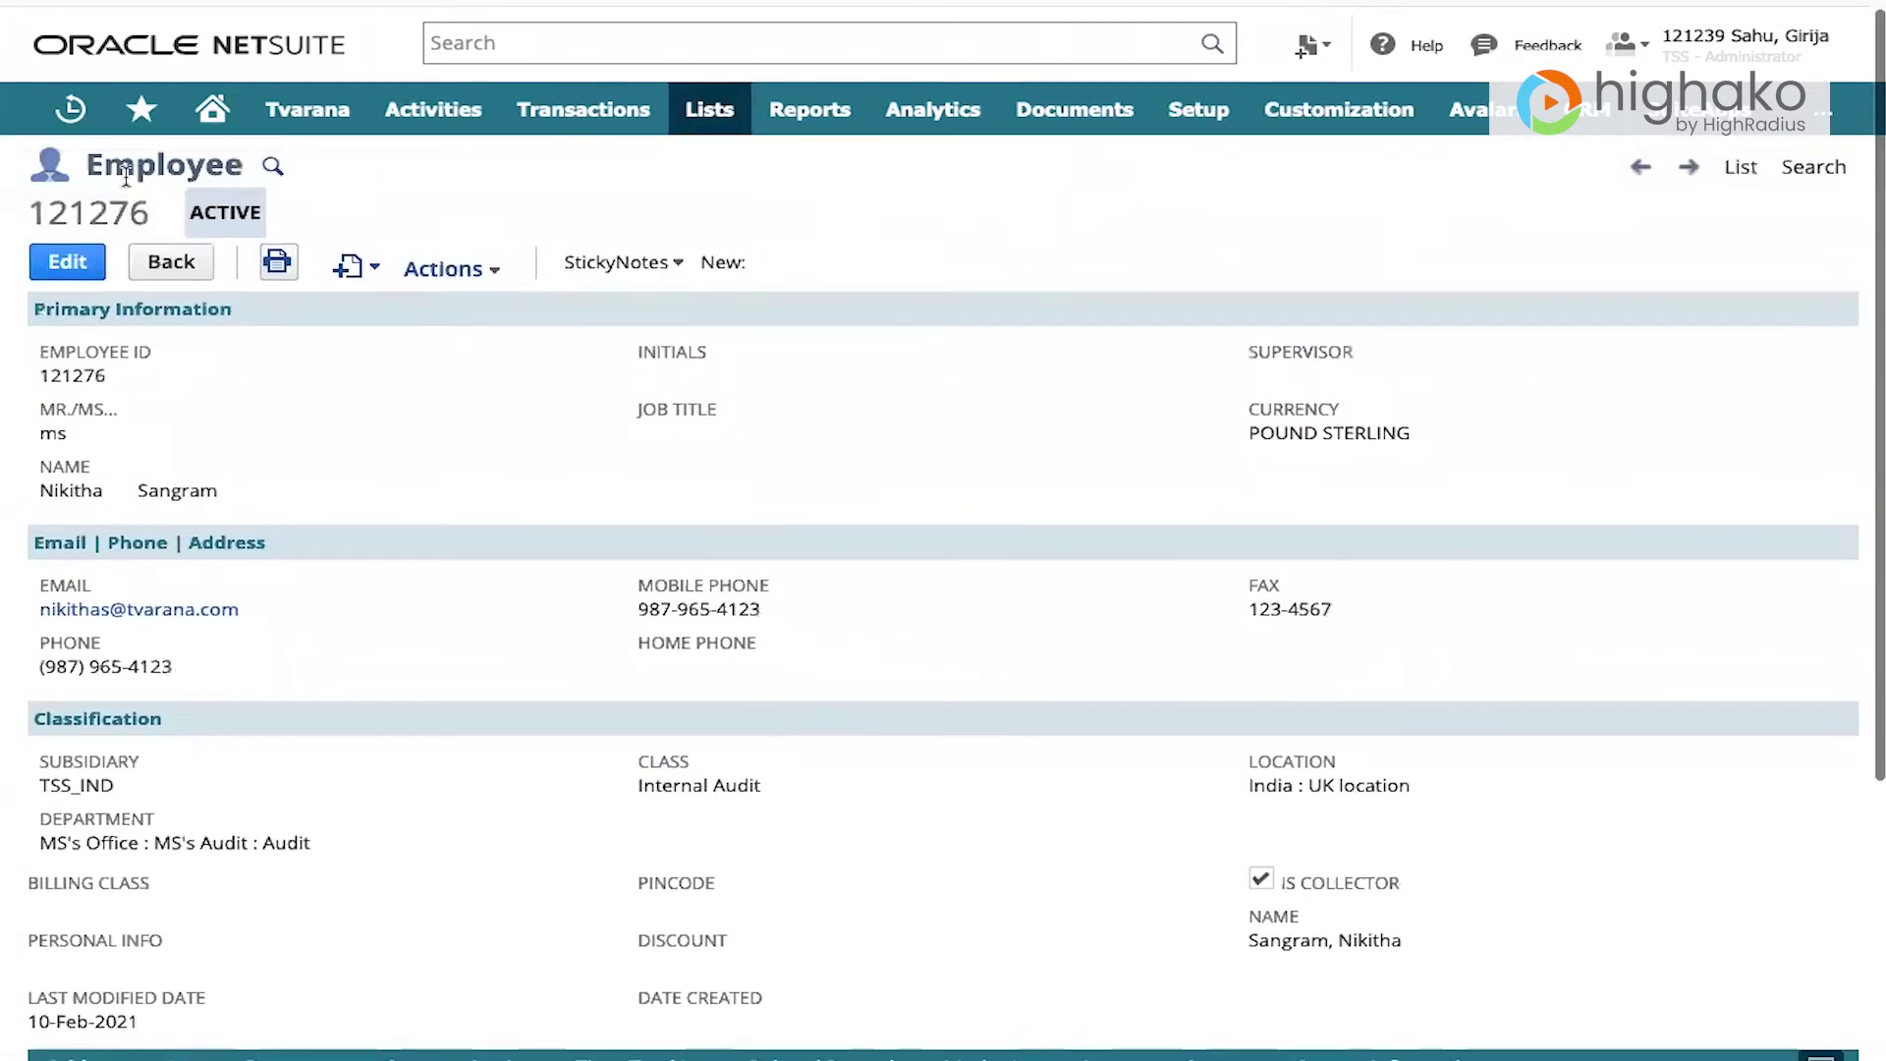
scroll(397, 435, down, 2)
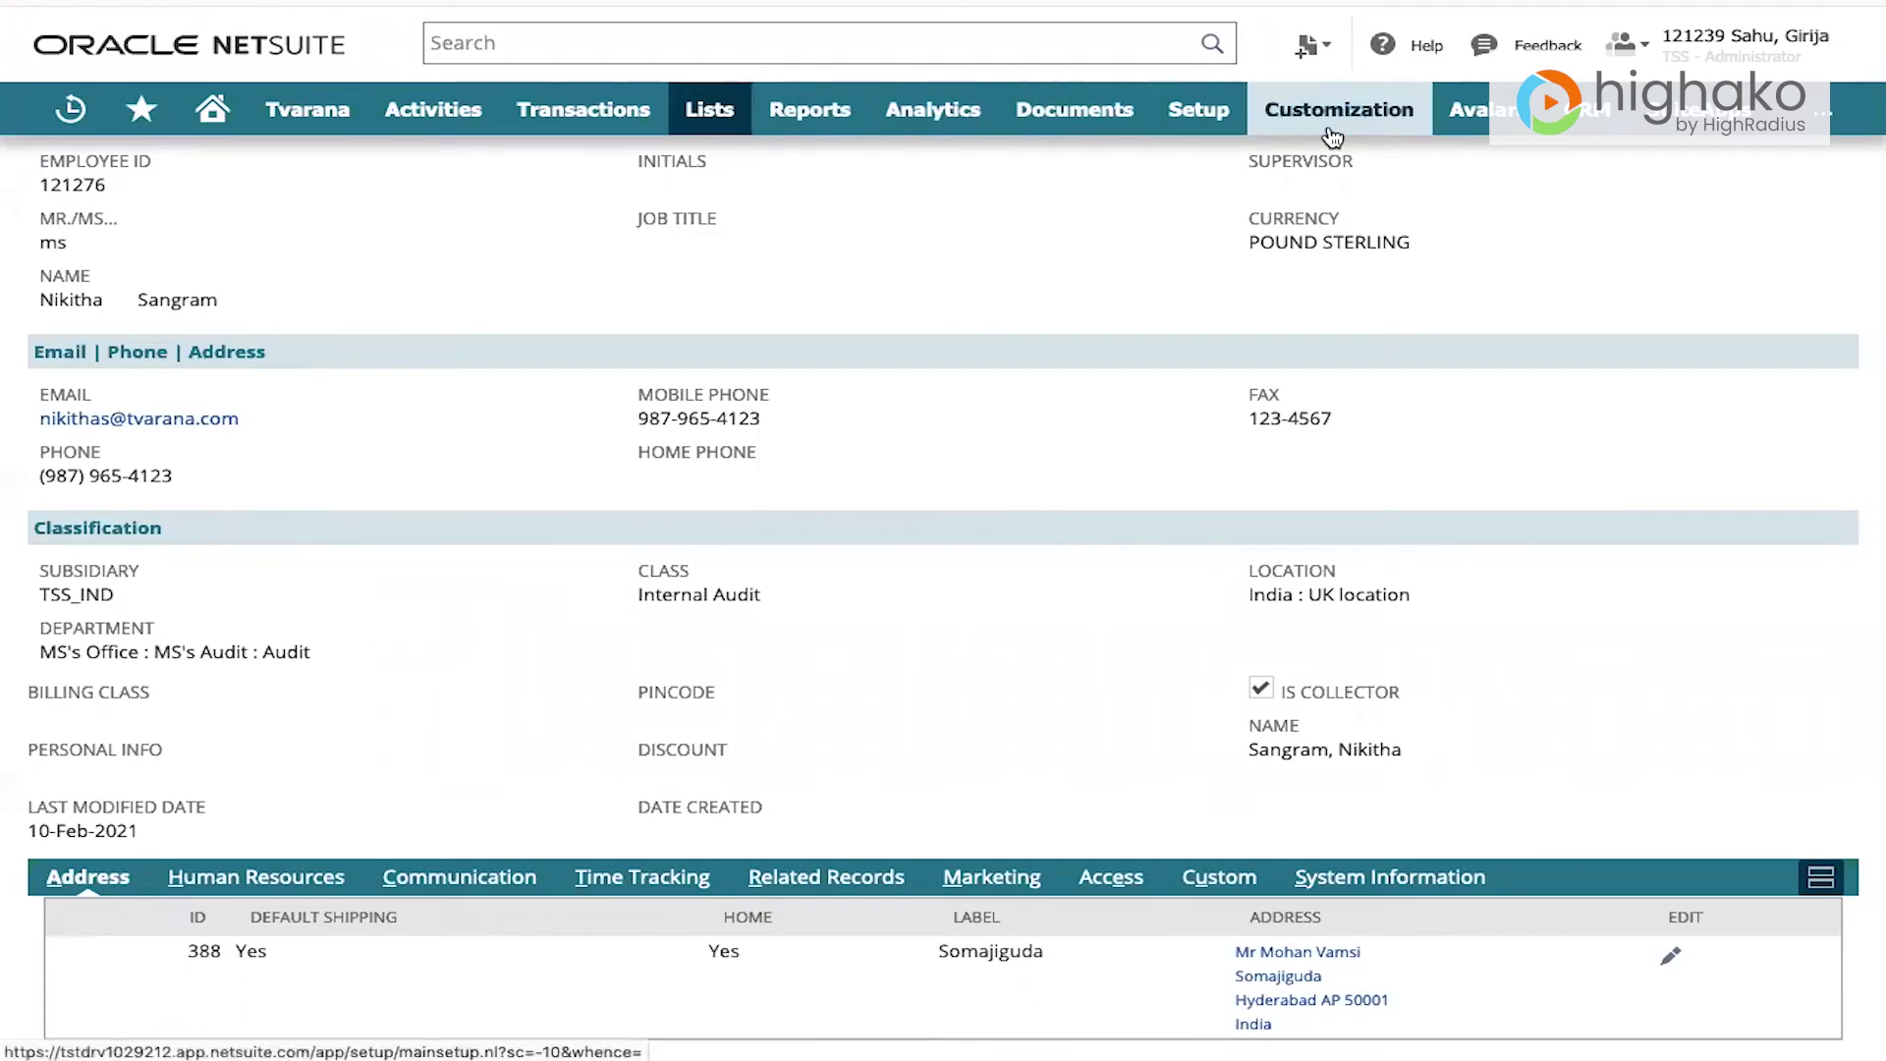
- Start another new custom entity field for the Collector
mouse_move(1375, 127)
mouse_move(1371, 226)
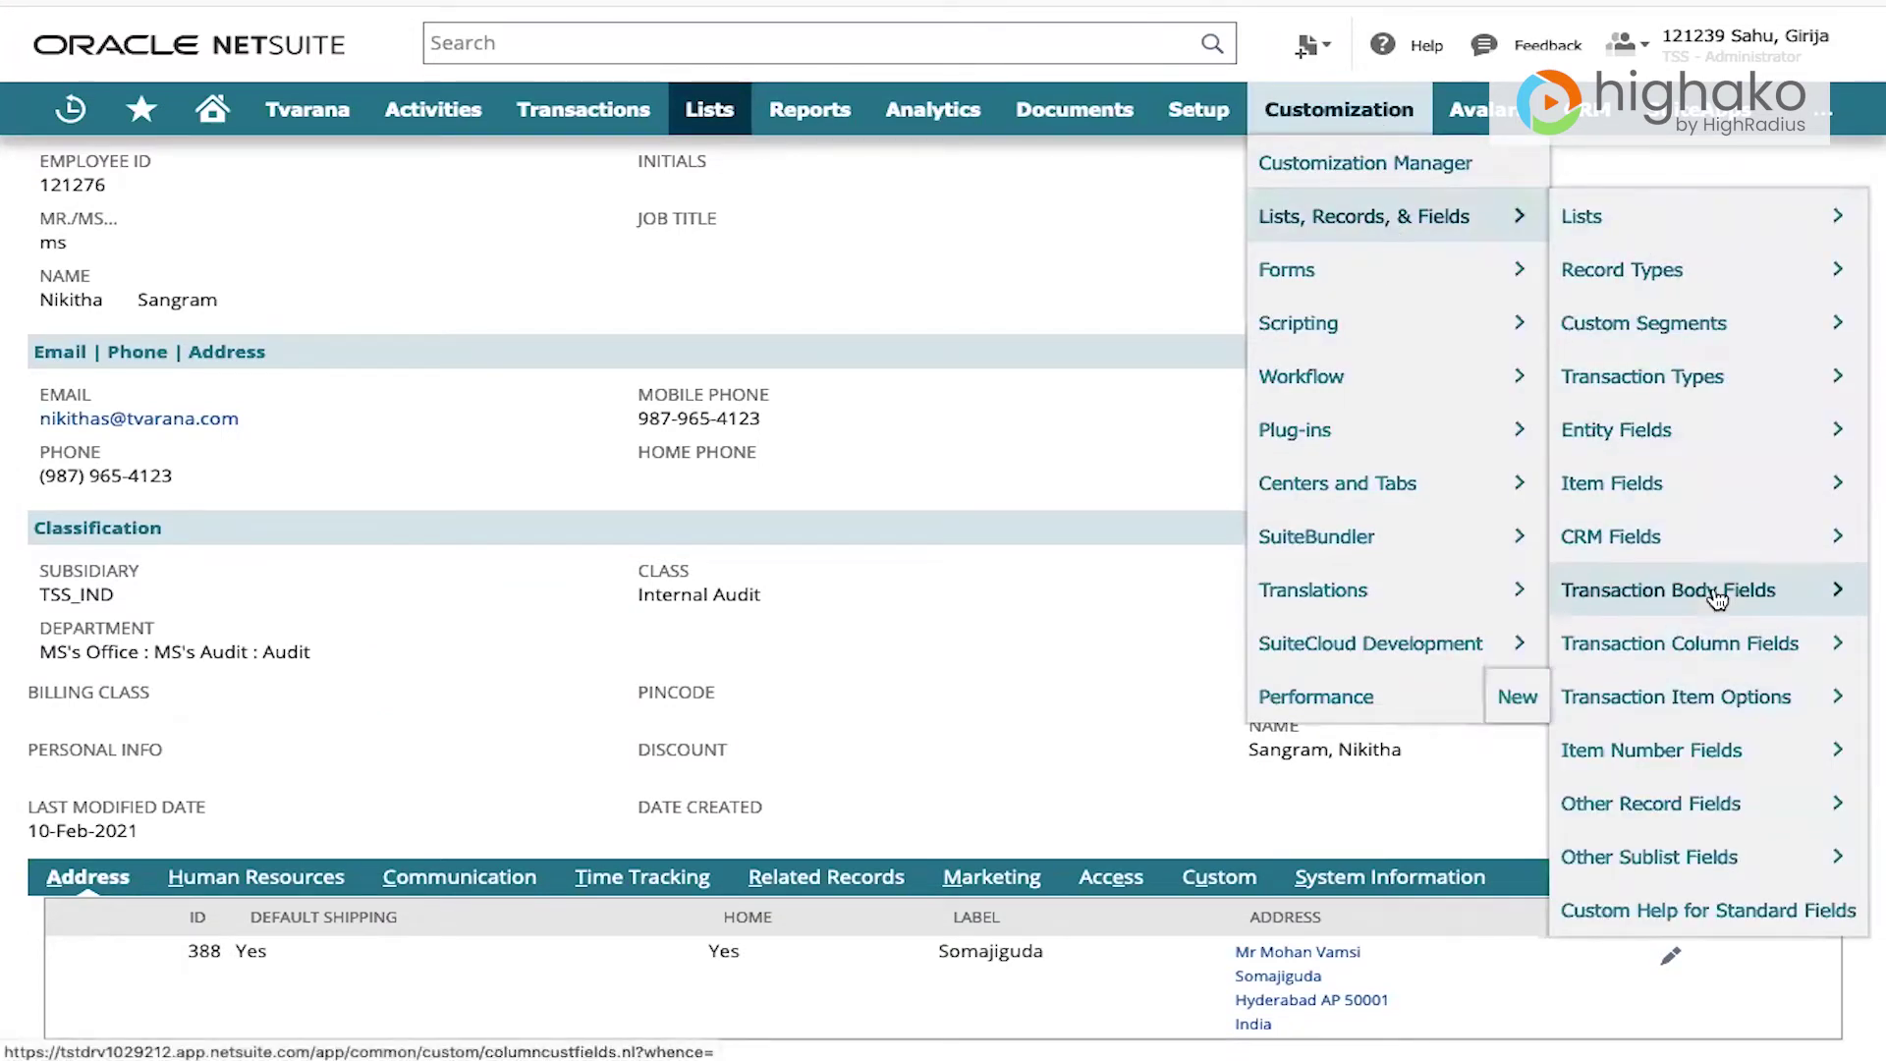
mouse_move(1754, 430)
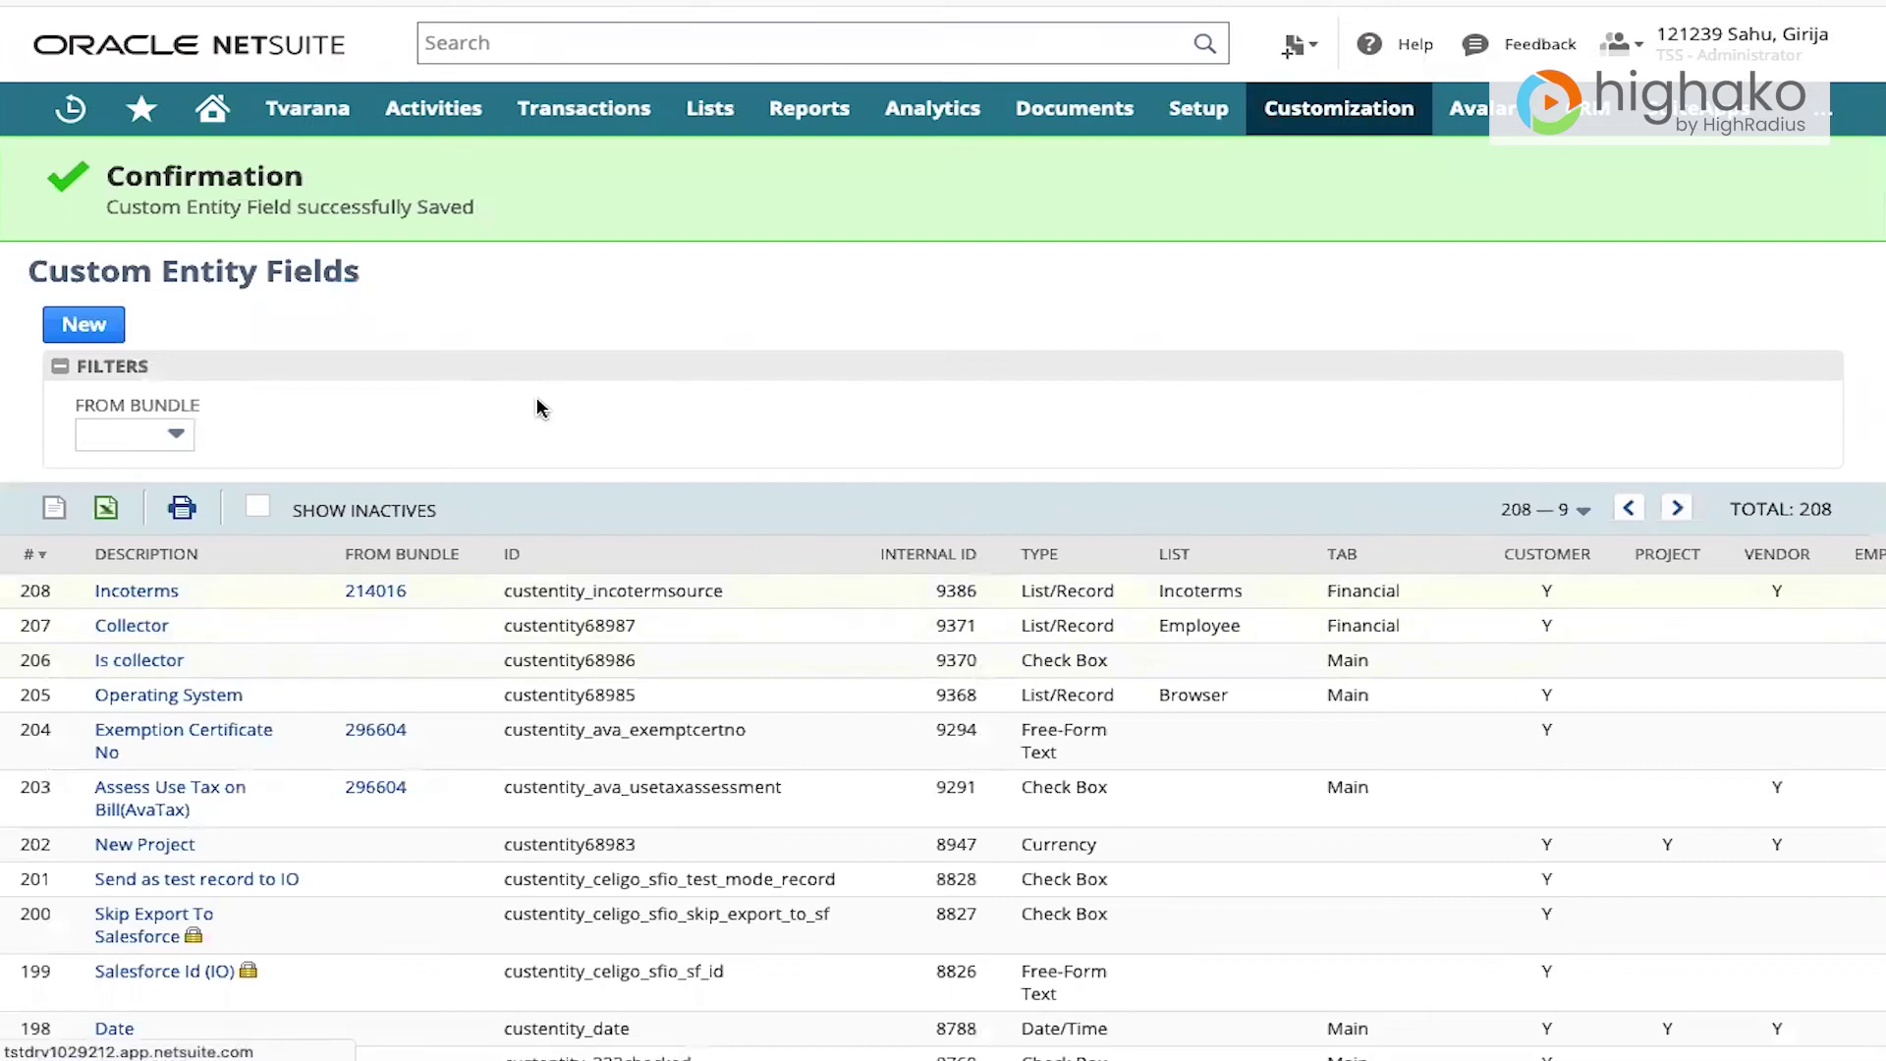
click(131, 626)
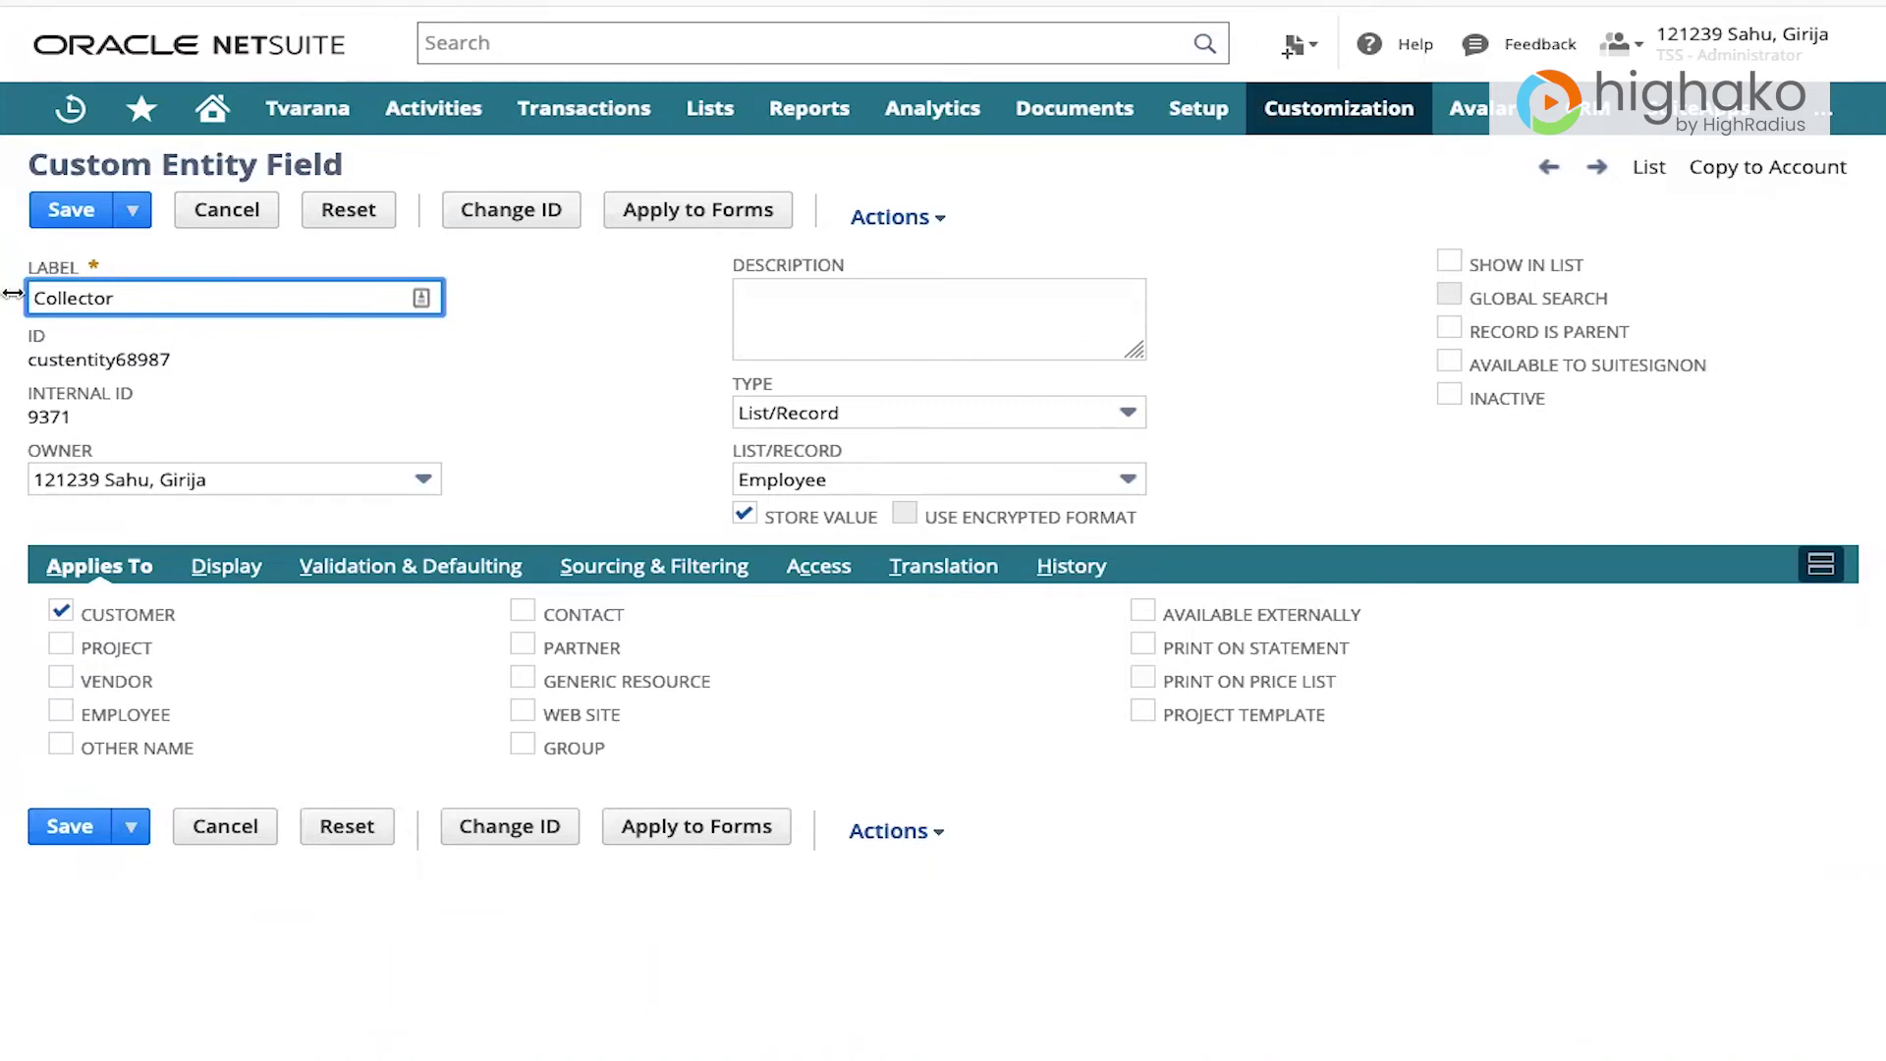
- Set the Collector field's type to List/Record
click(894, 406)
scroll(888, 489, up, 2)
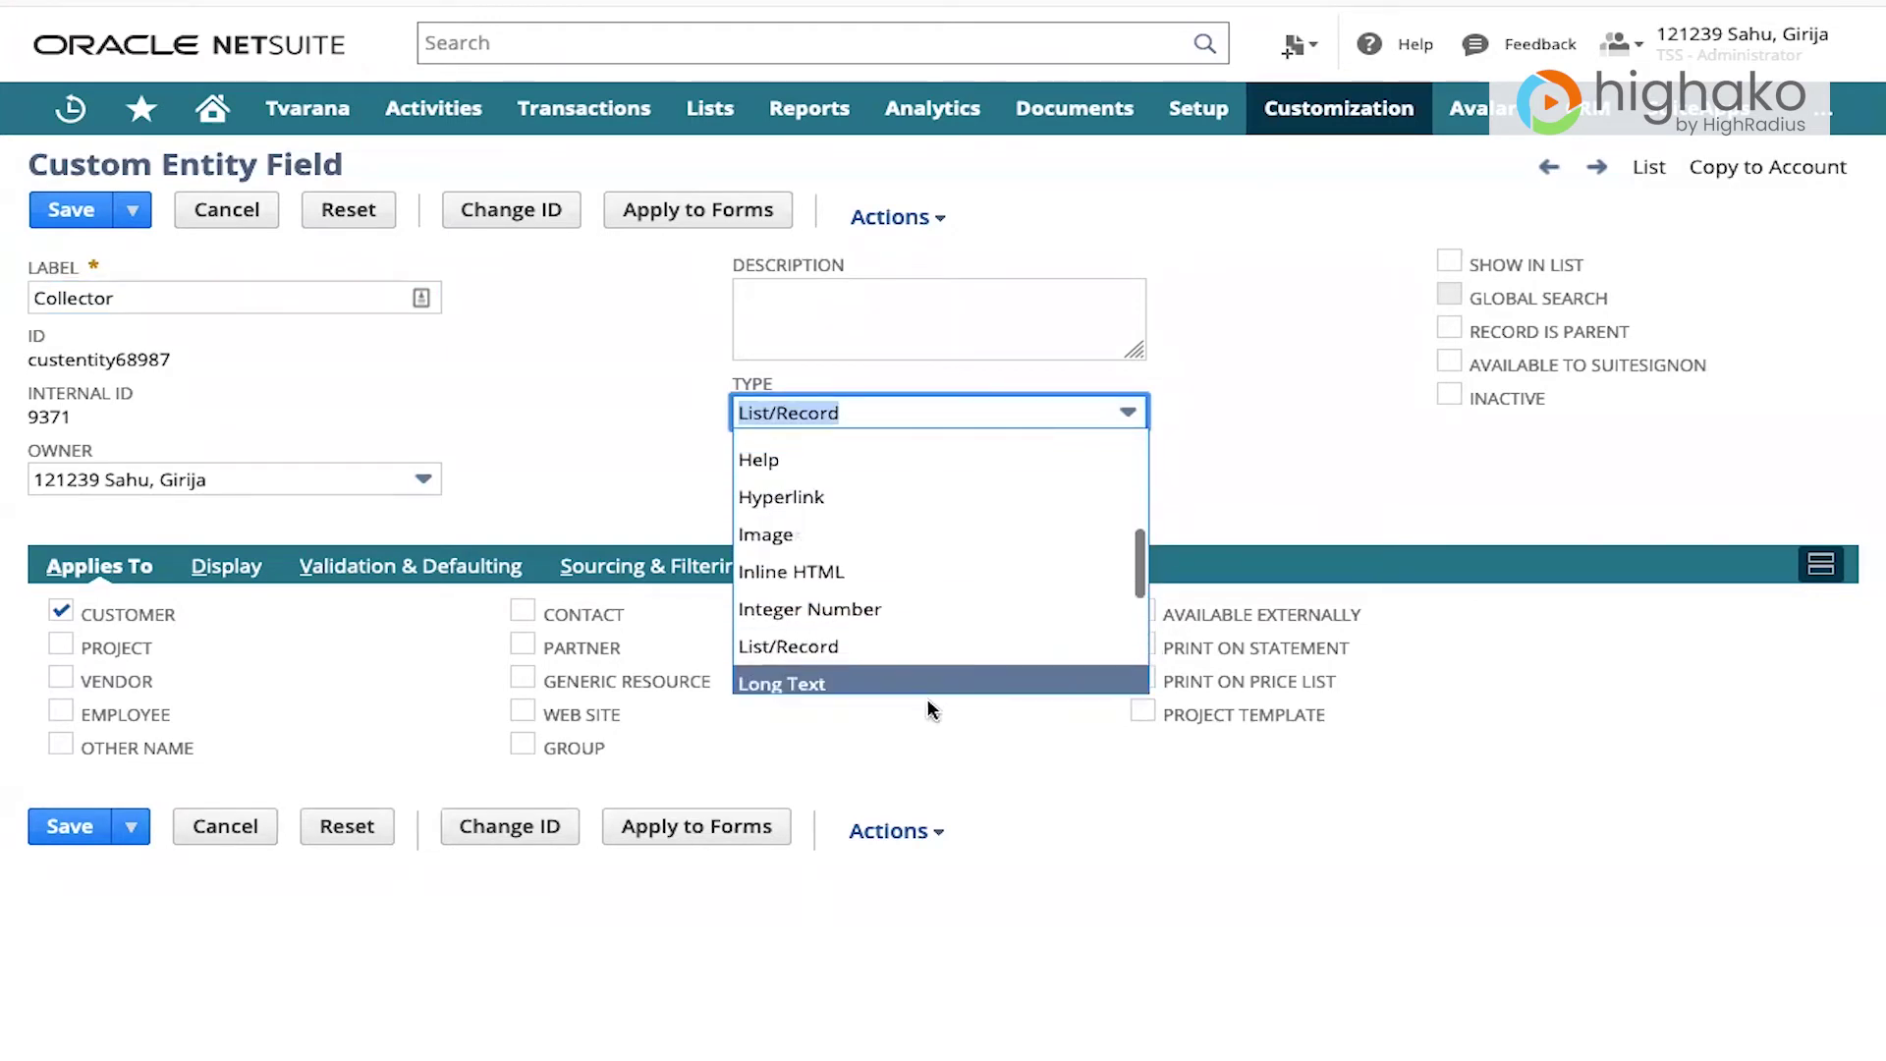
scroll(927, 554, up, 3)
scroll(894, 459, up, 3)
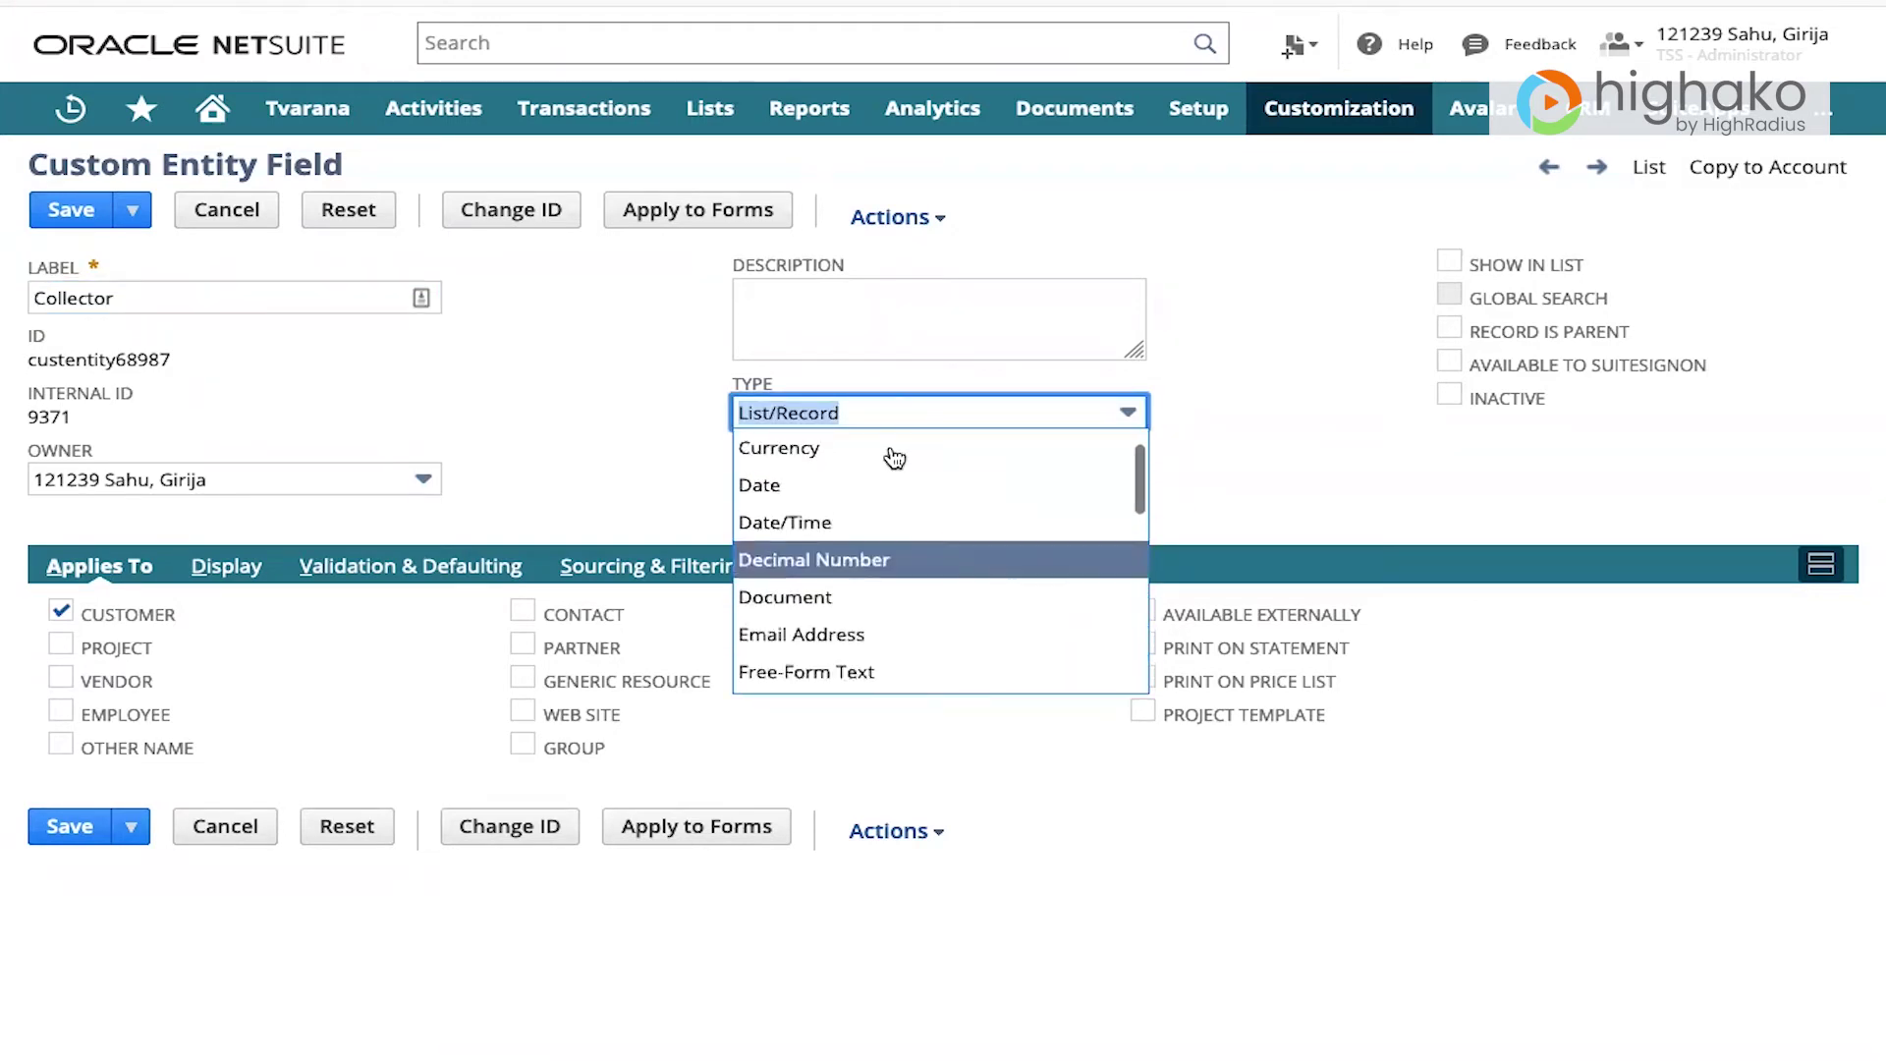
scroll(892, 507, down, 5)
scroll(926, 601, down, 3)
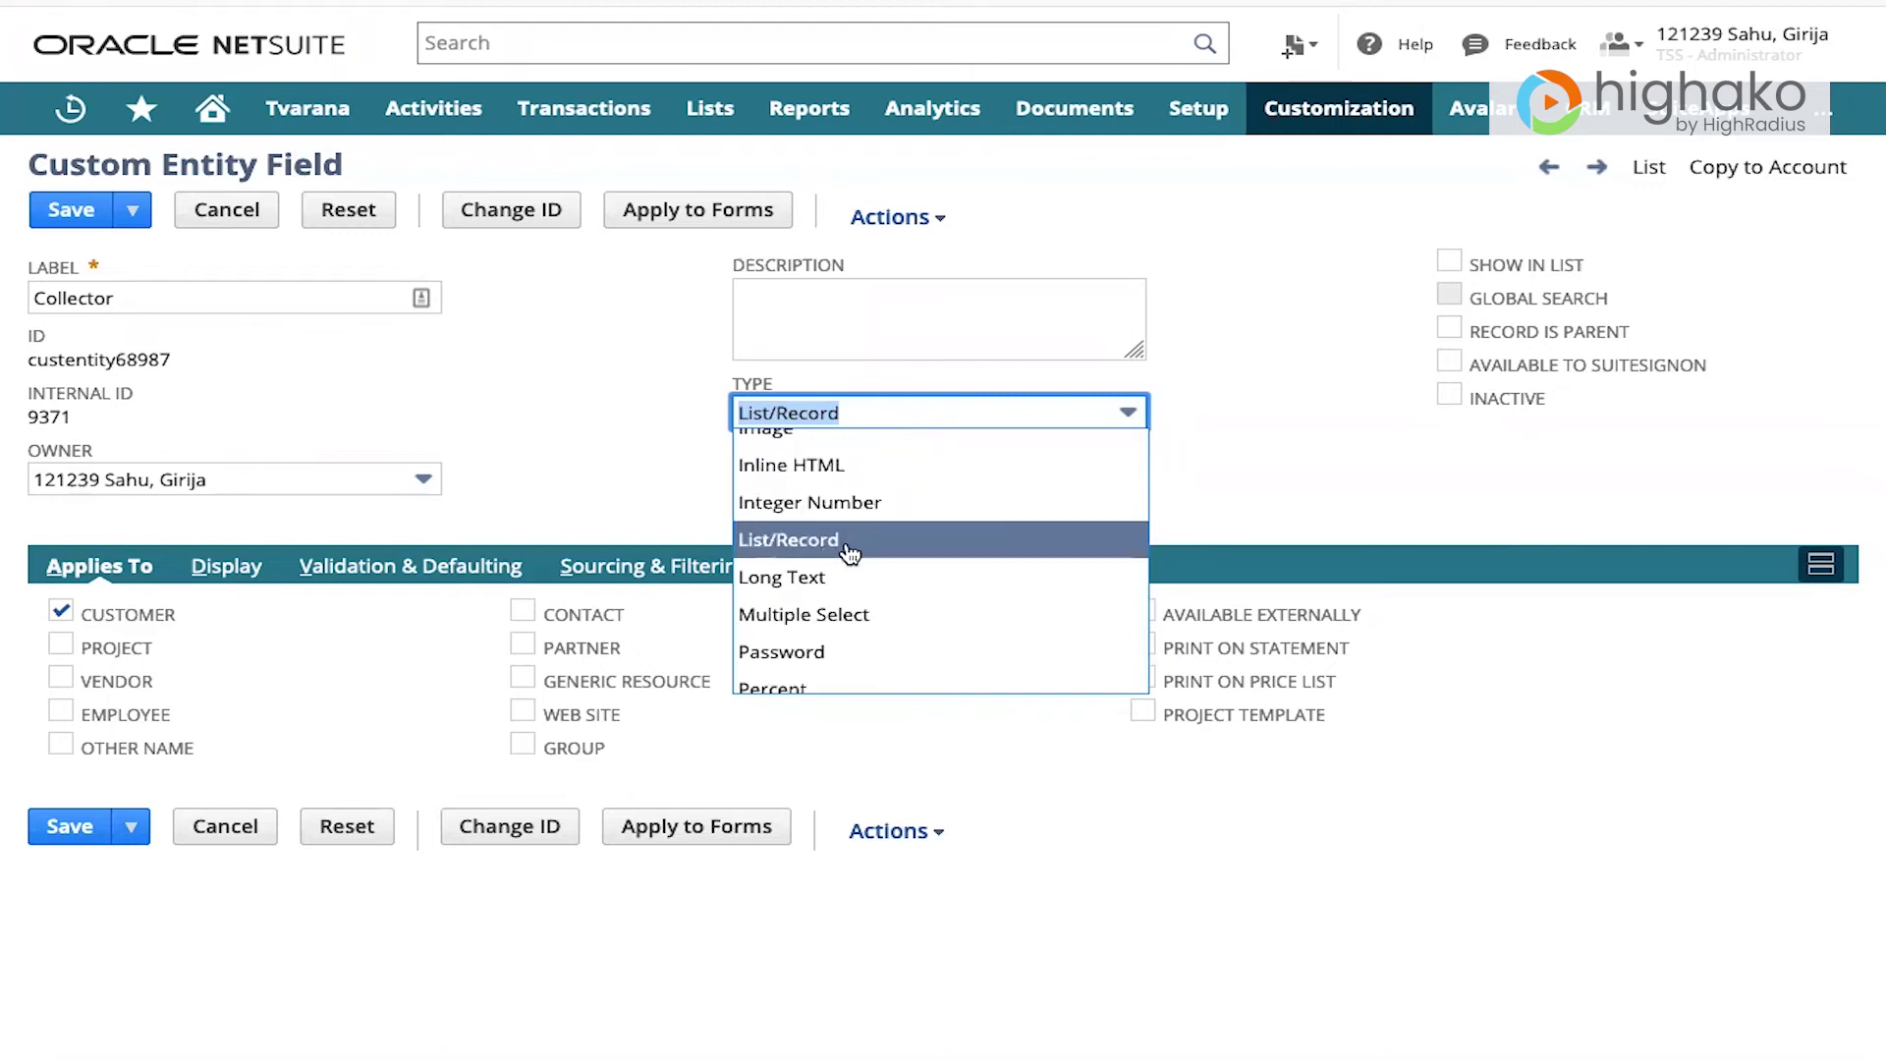
click(567, 408)
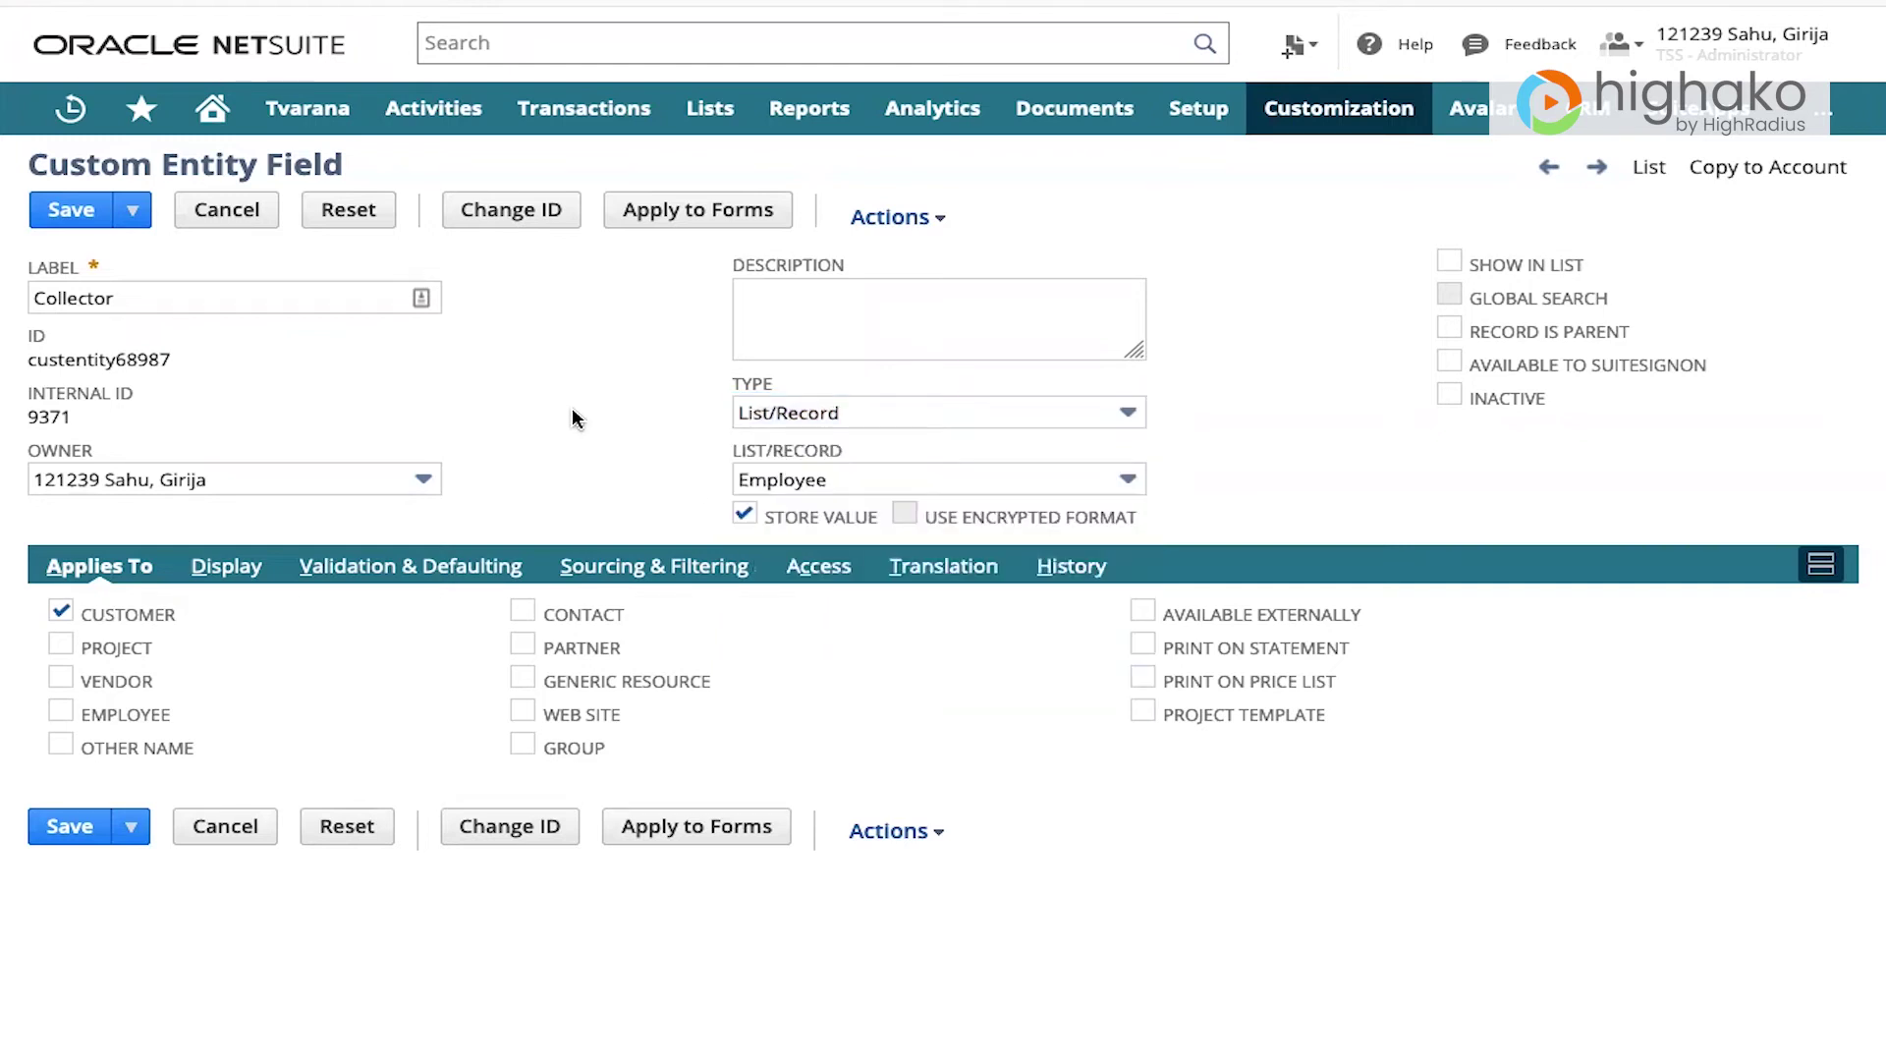
- Choose Employee as the source list/record, then go to the sourcing and filtering settings
click(863, 478)
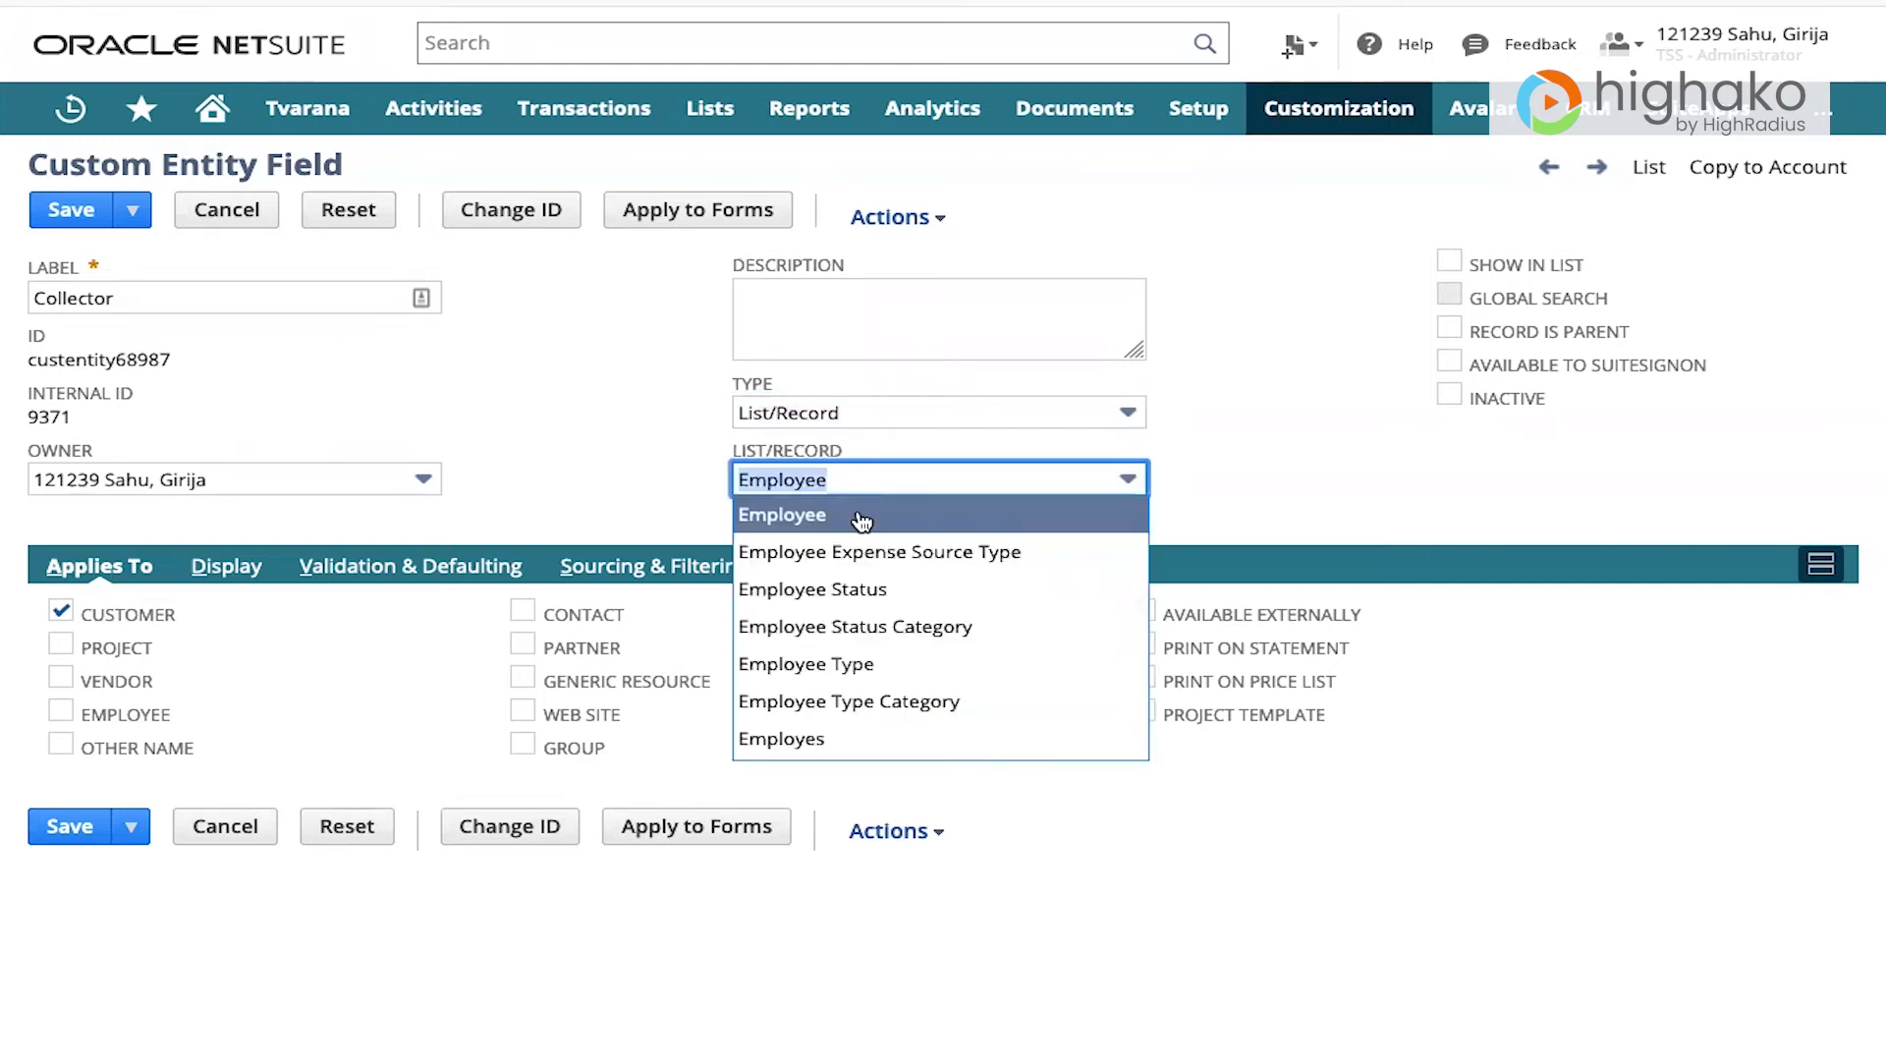
scroll(863, 525, up, 1)
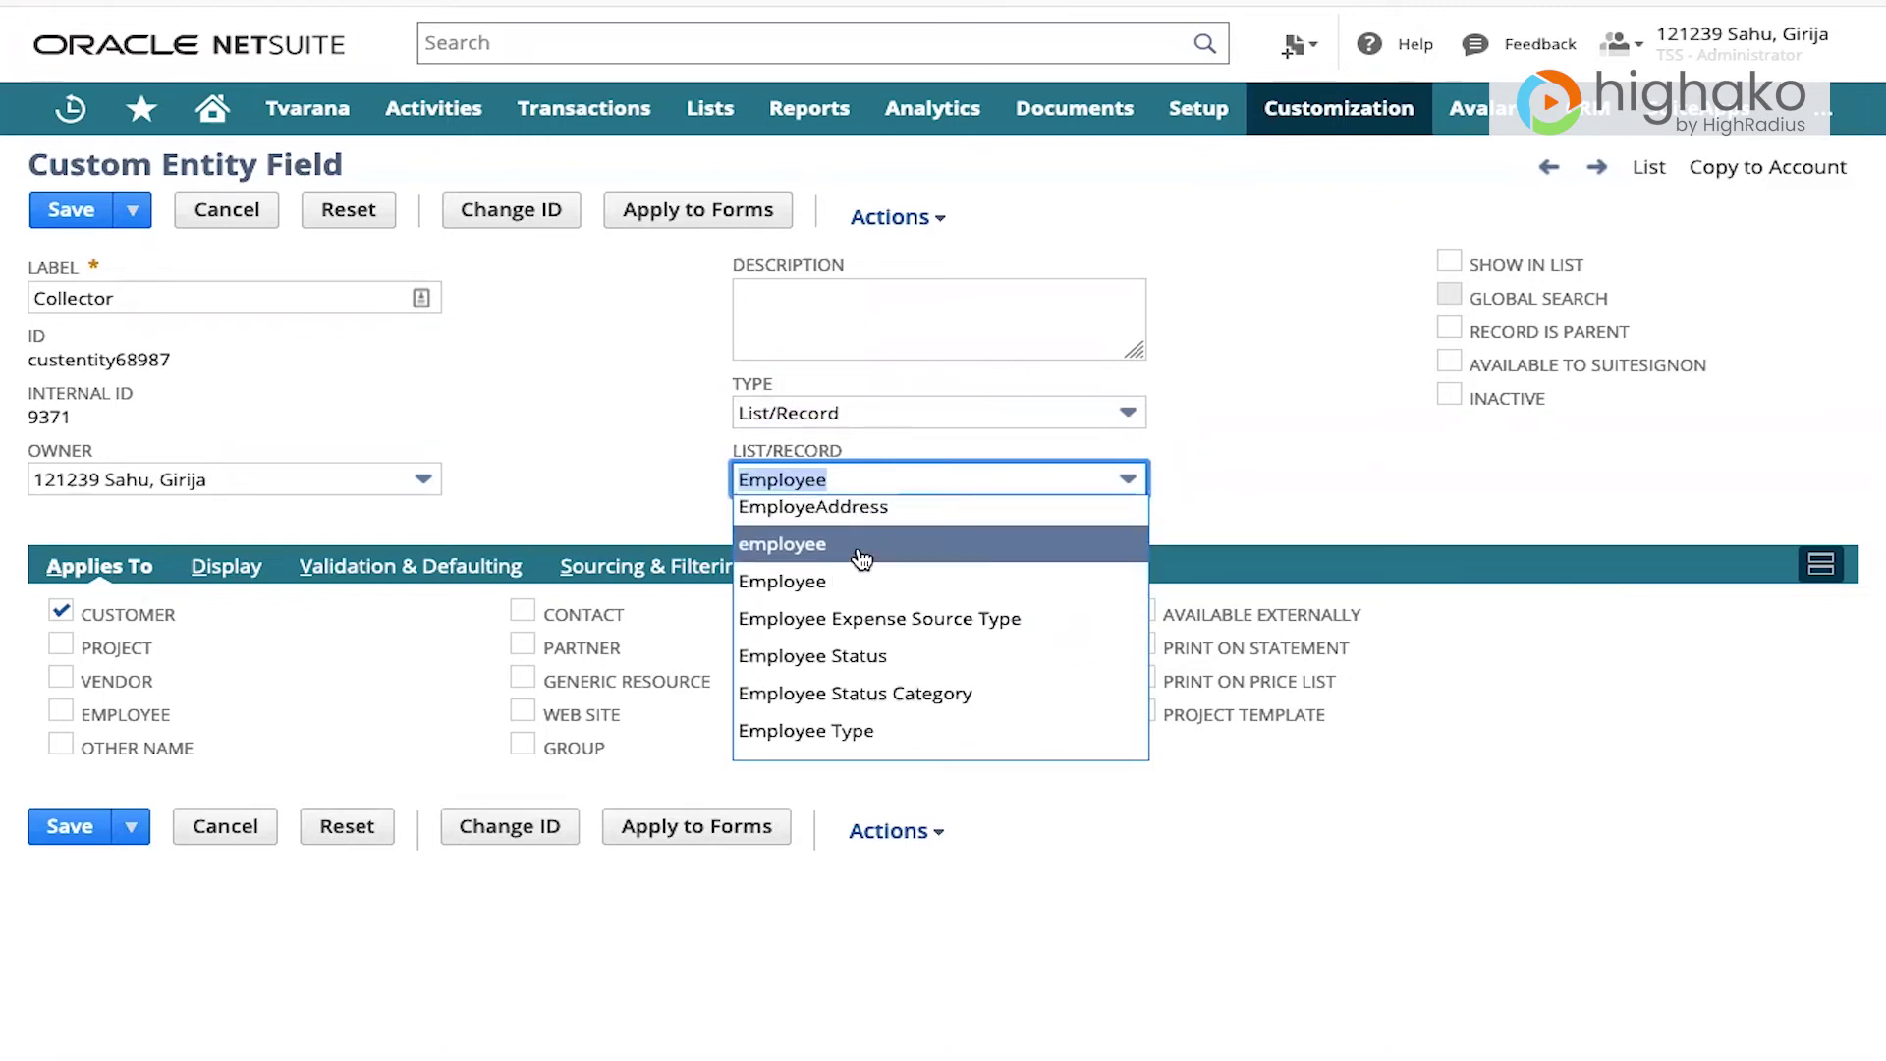
click(845, 479)
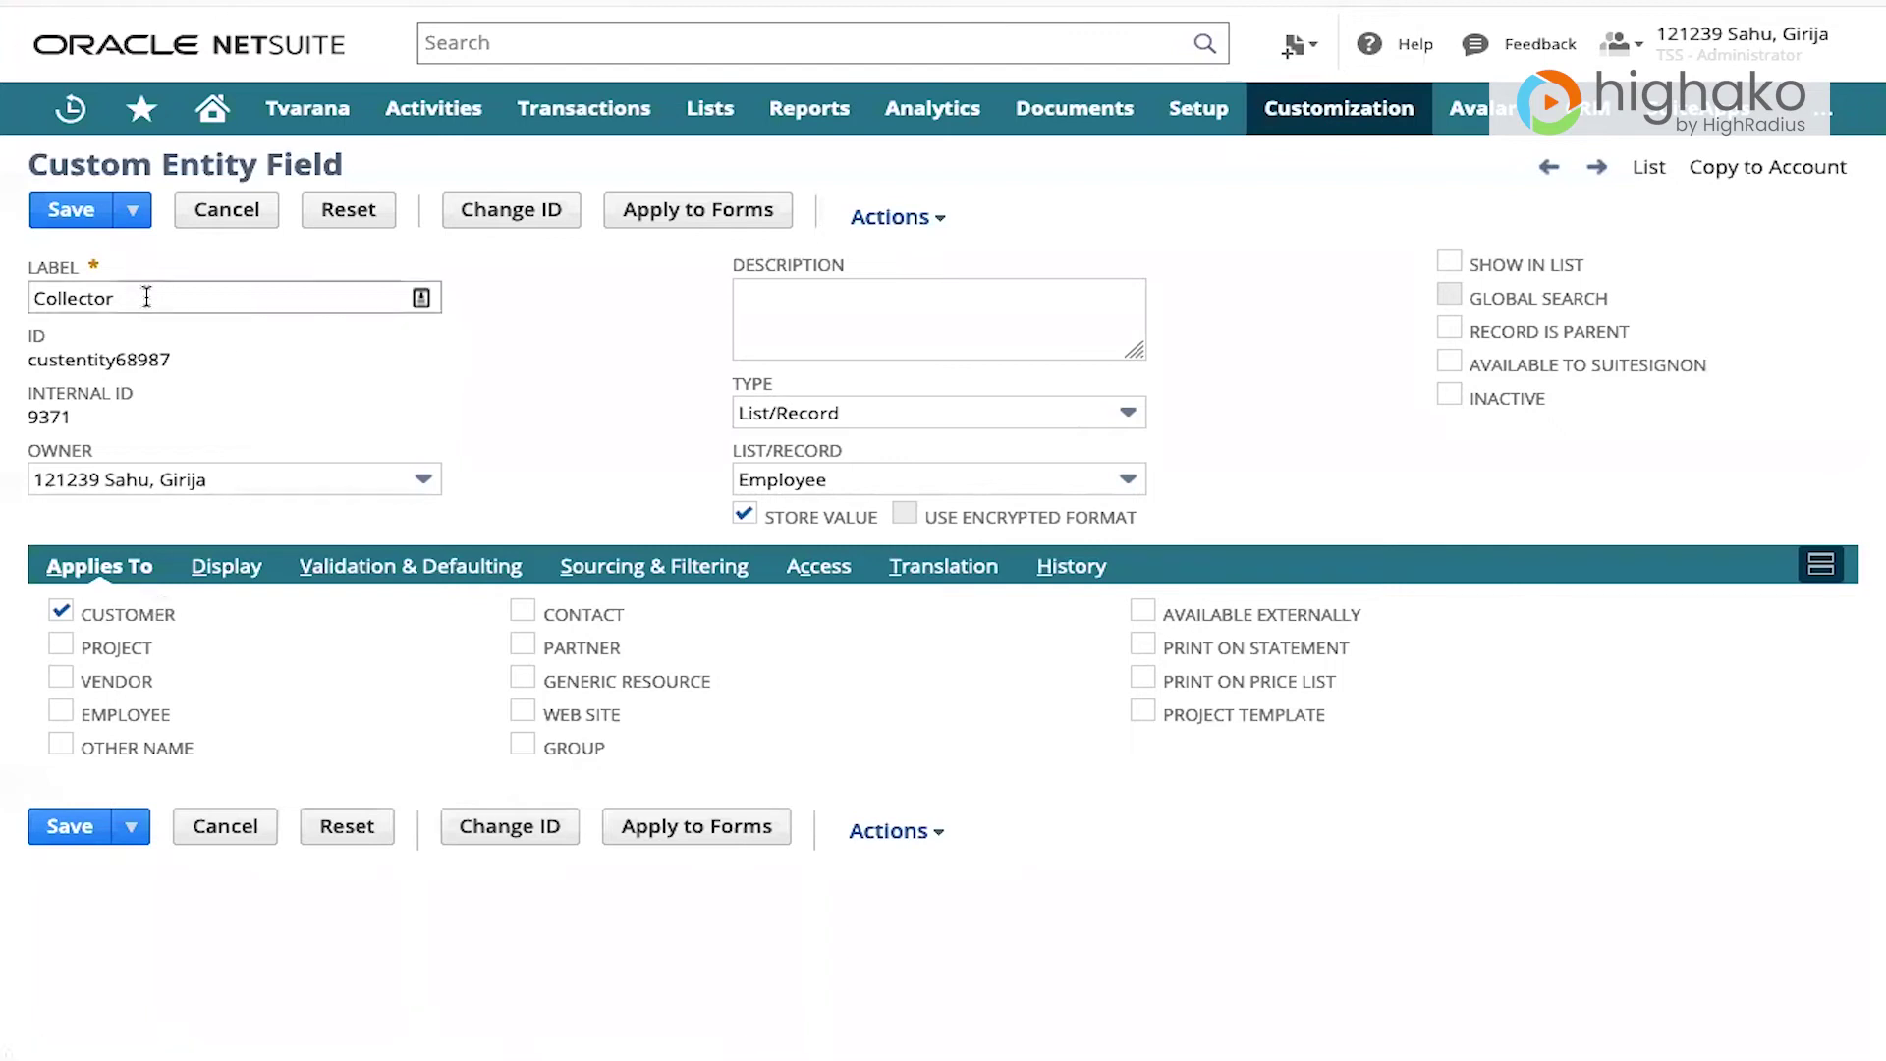
click(685, 569)
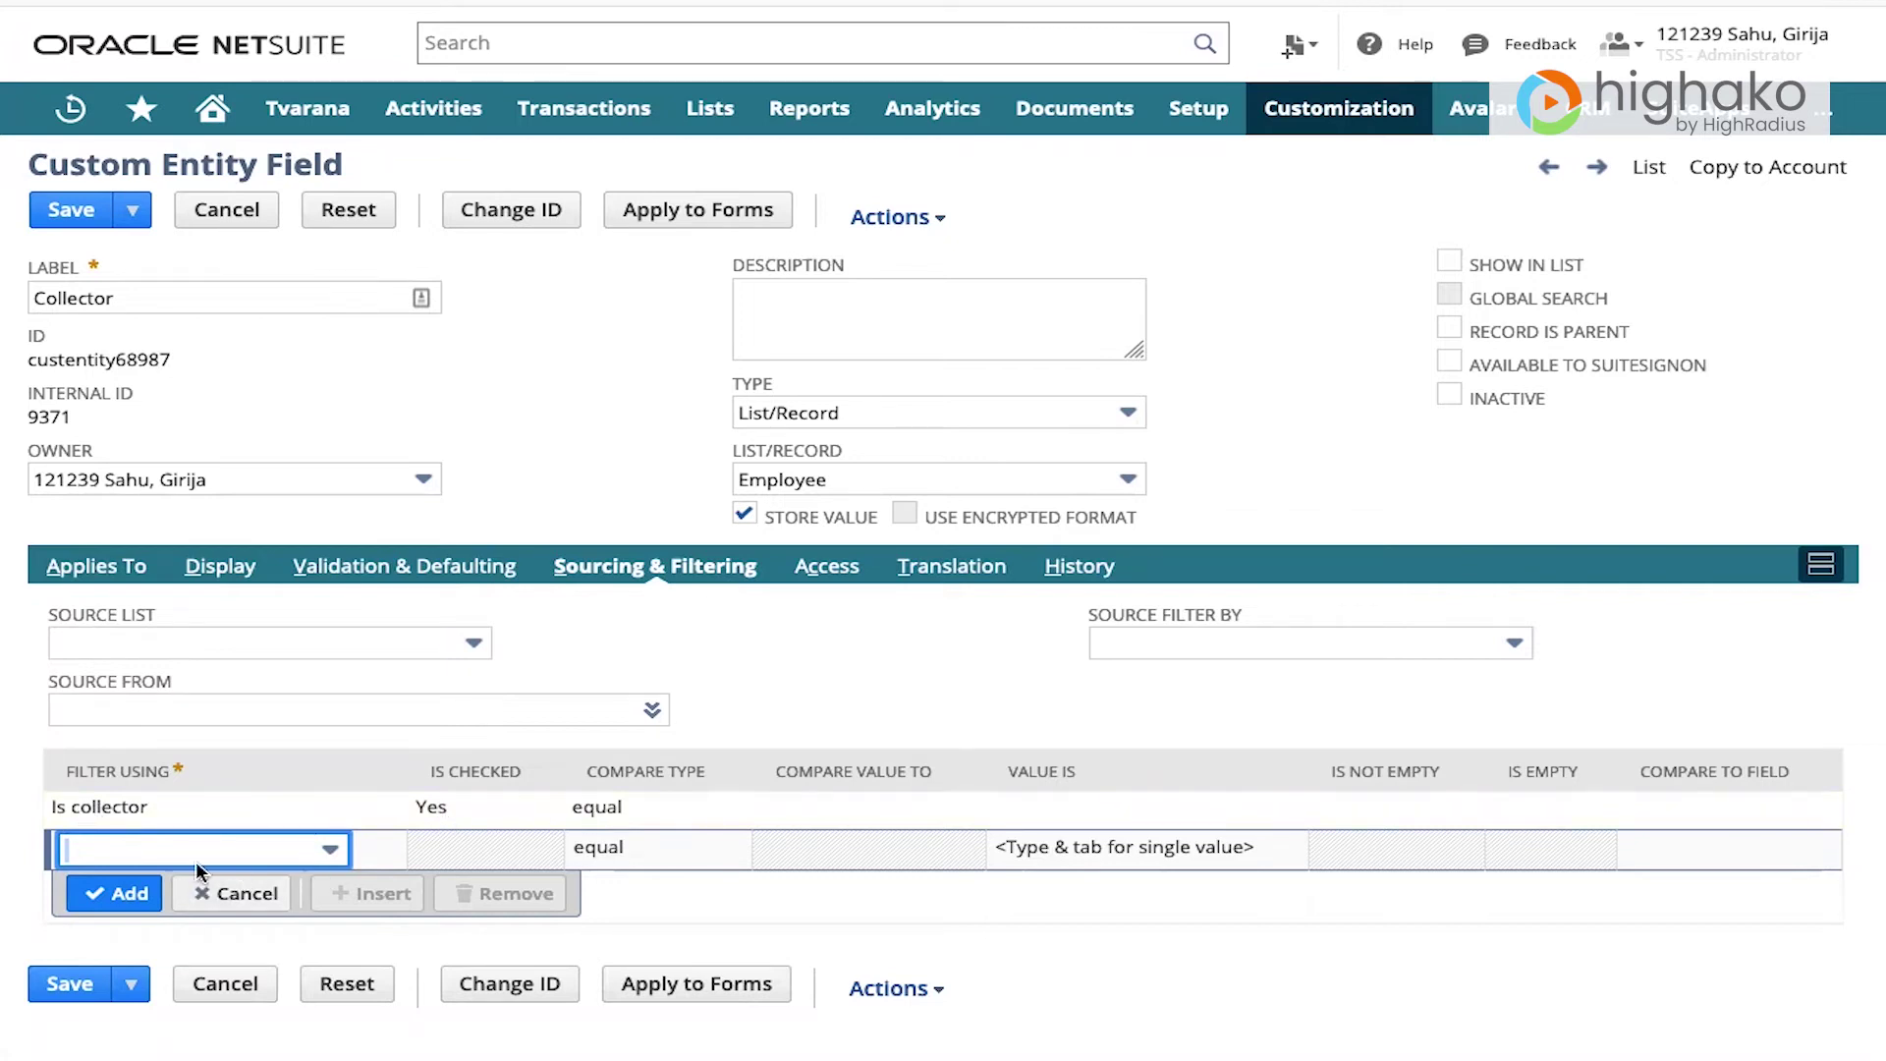
click(140, 847)
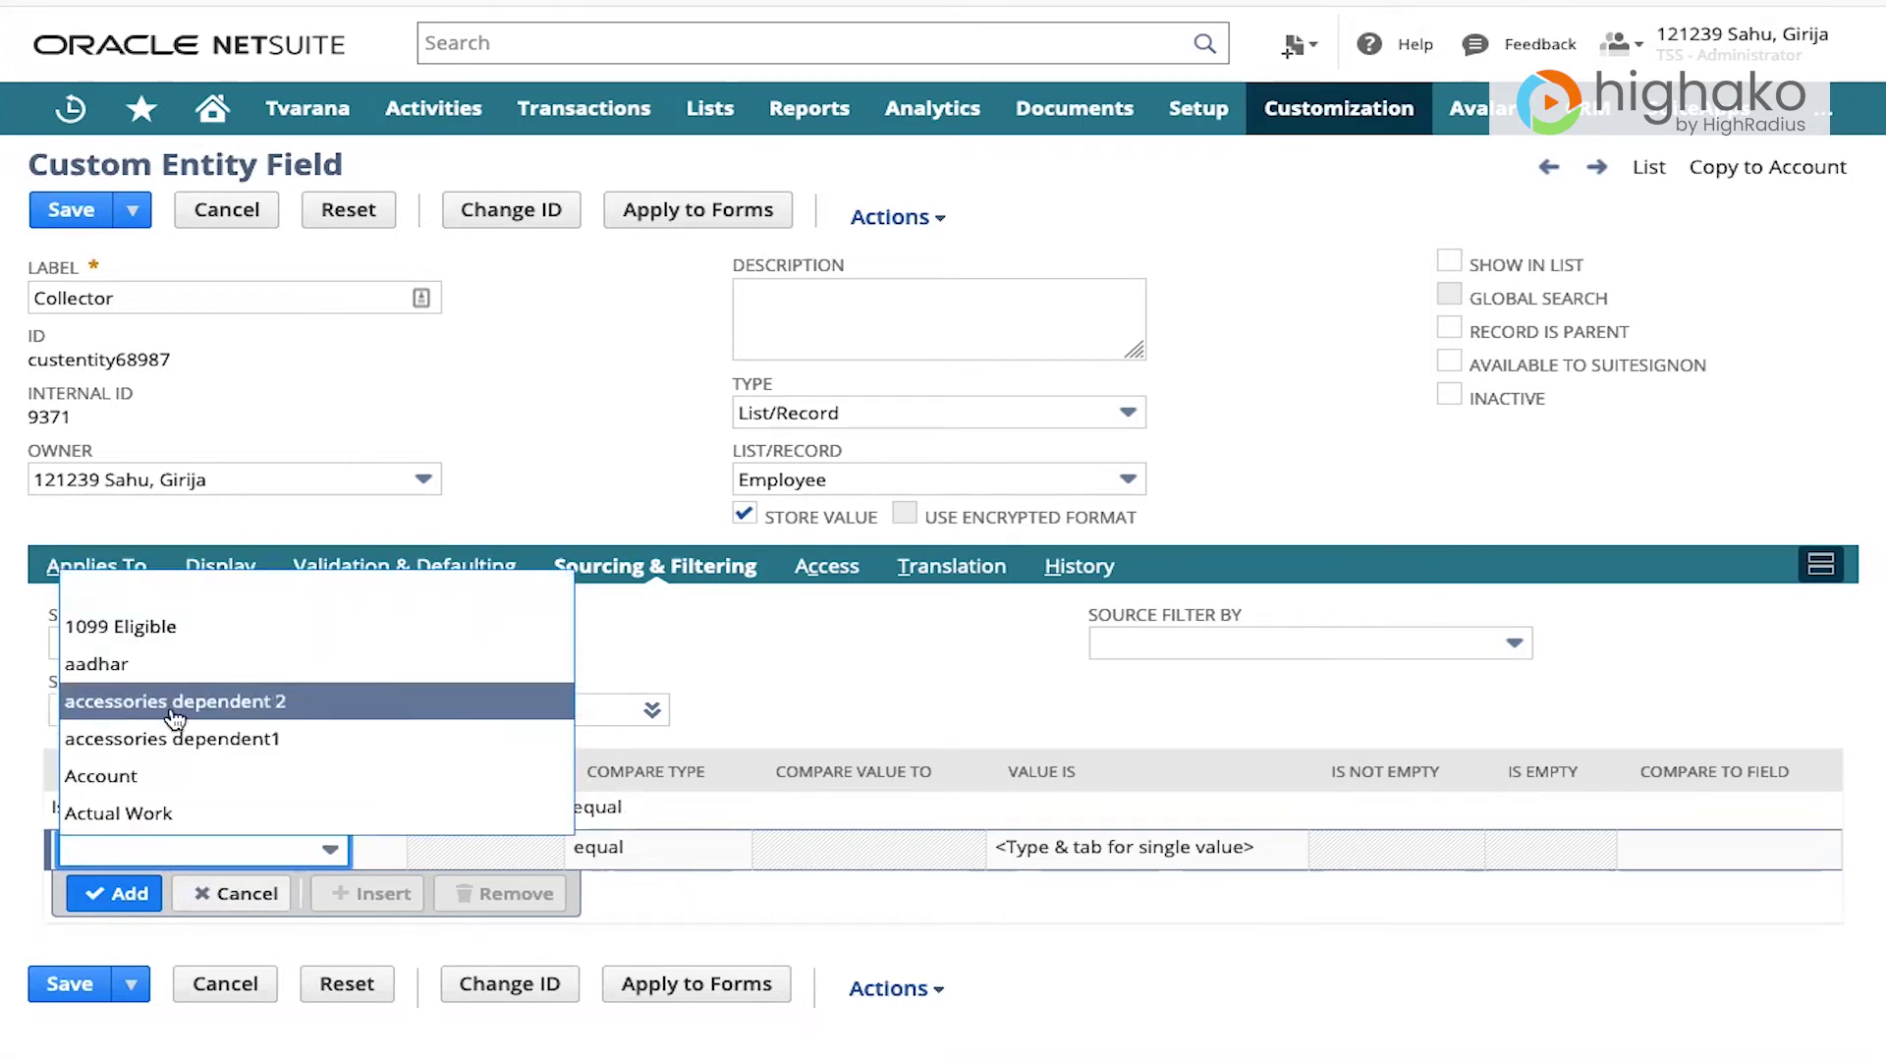
scroll(168, 721, down, 6)
text(Is collector)
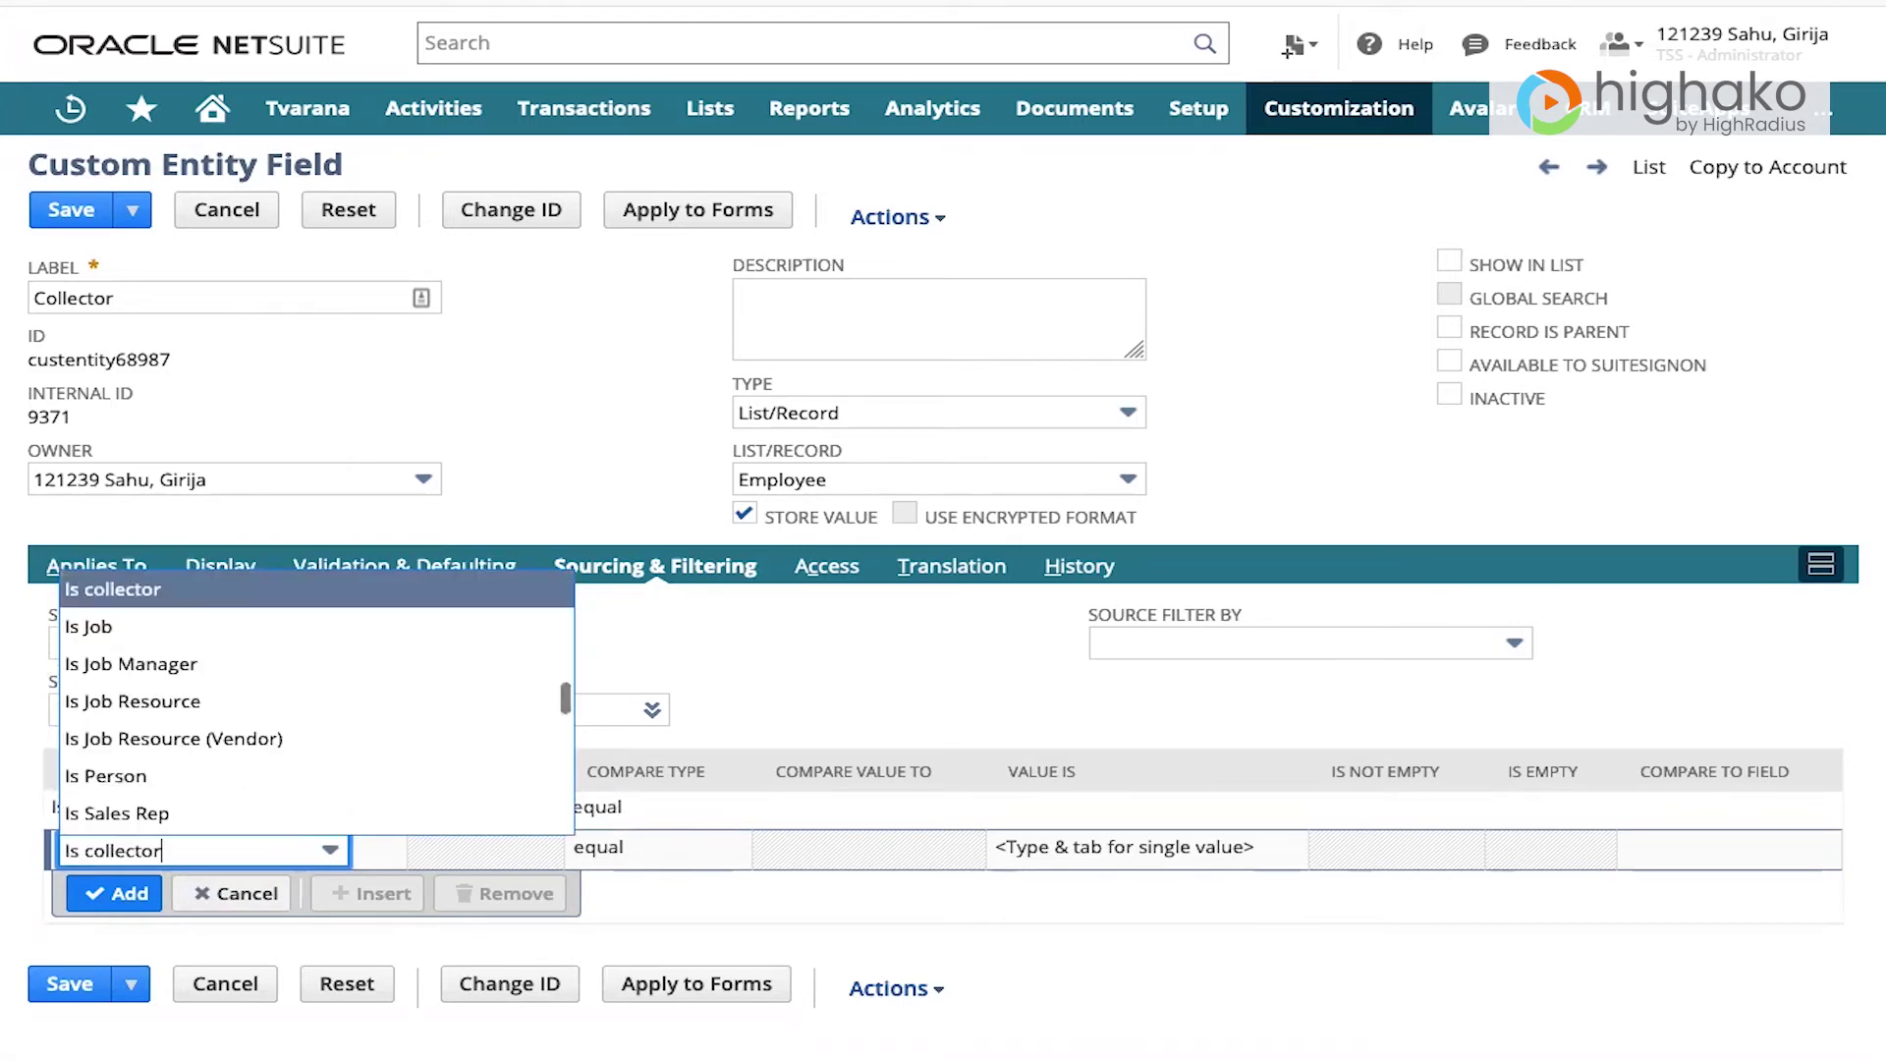
key(Return)
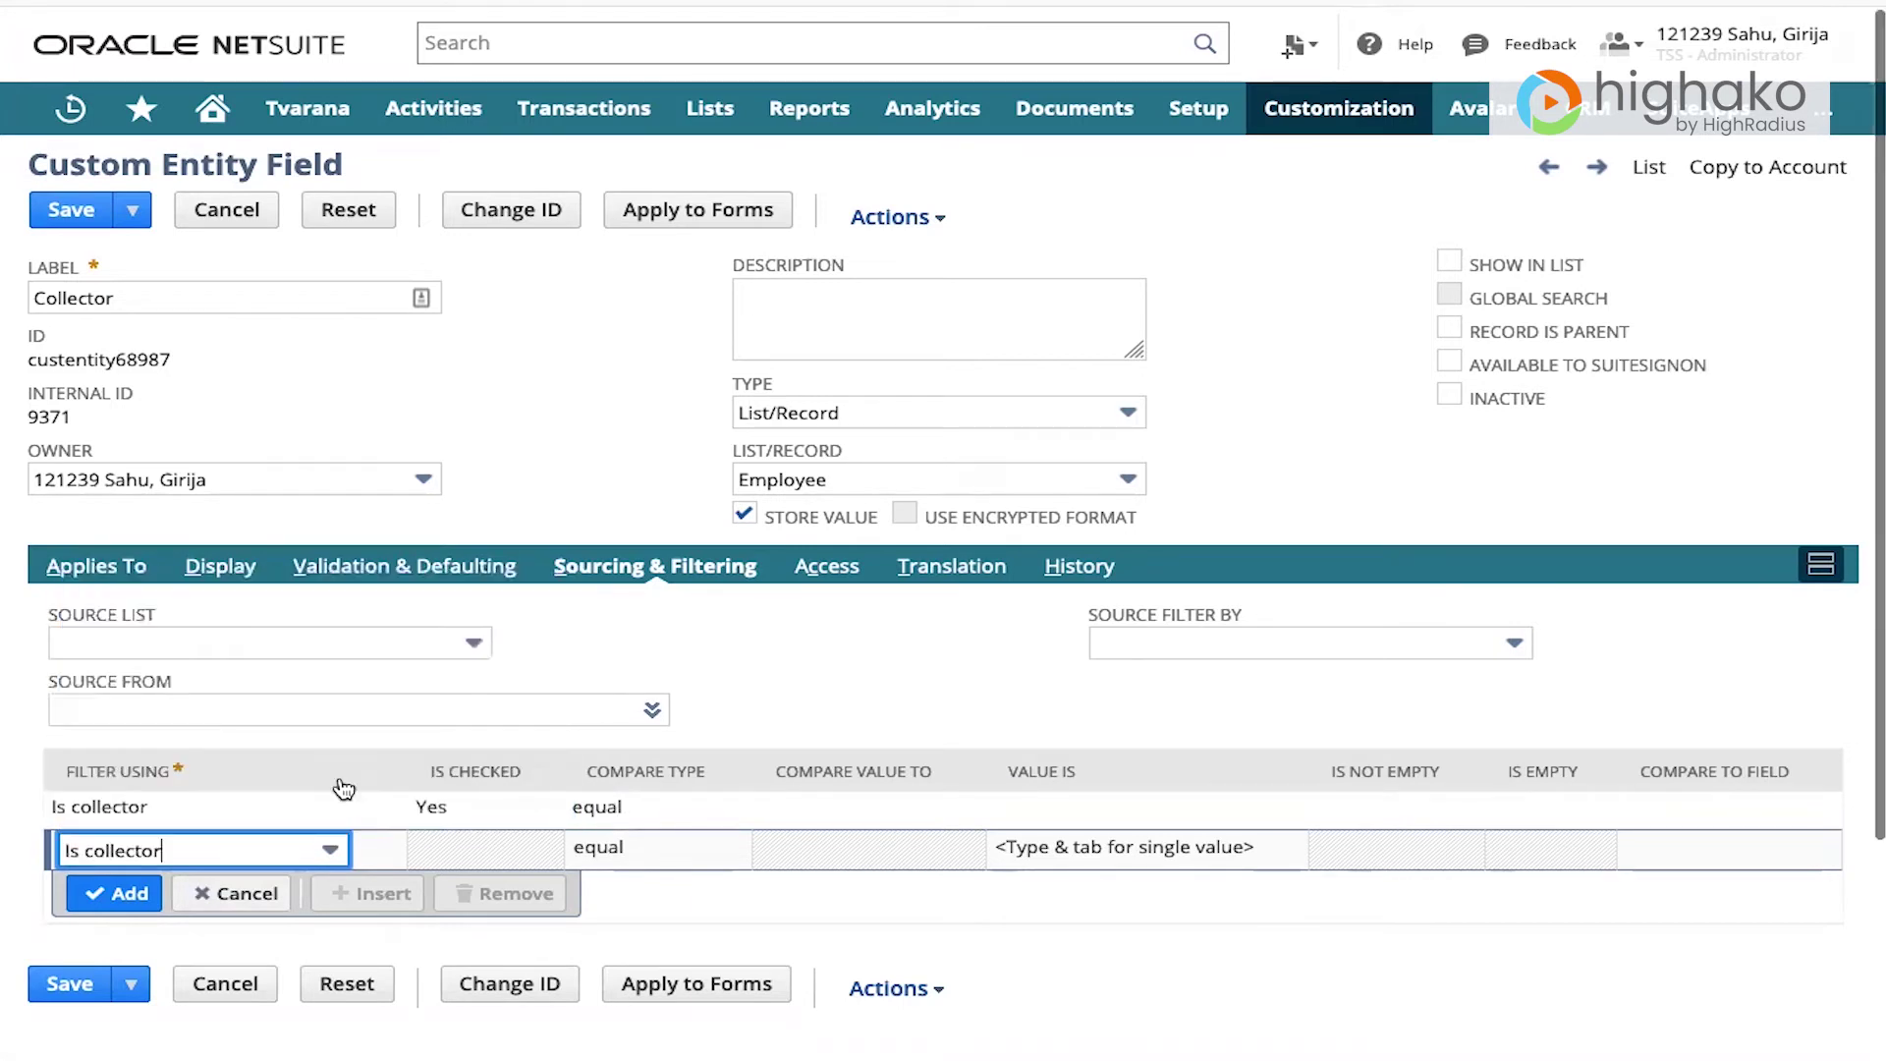
click(454, 852)
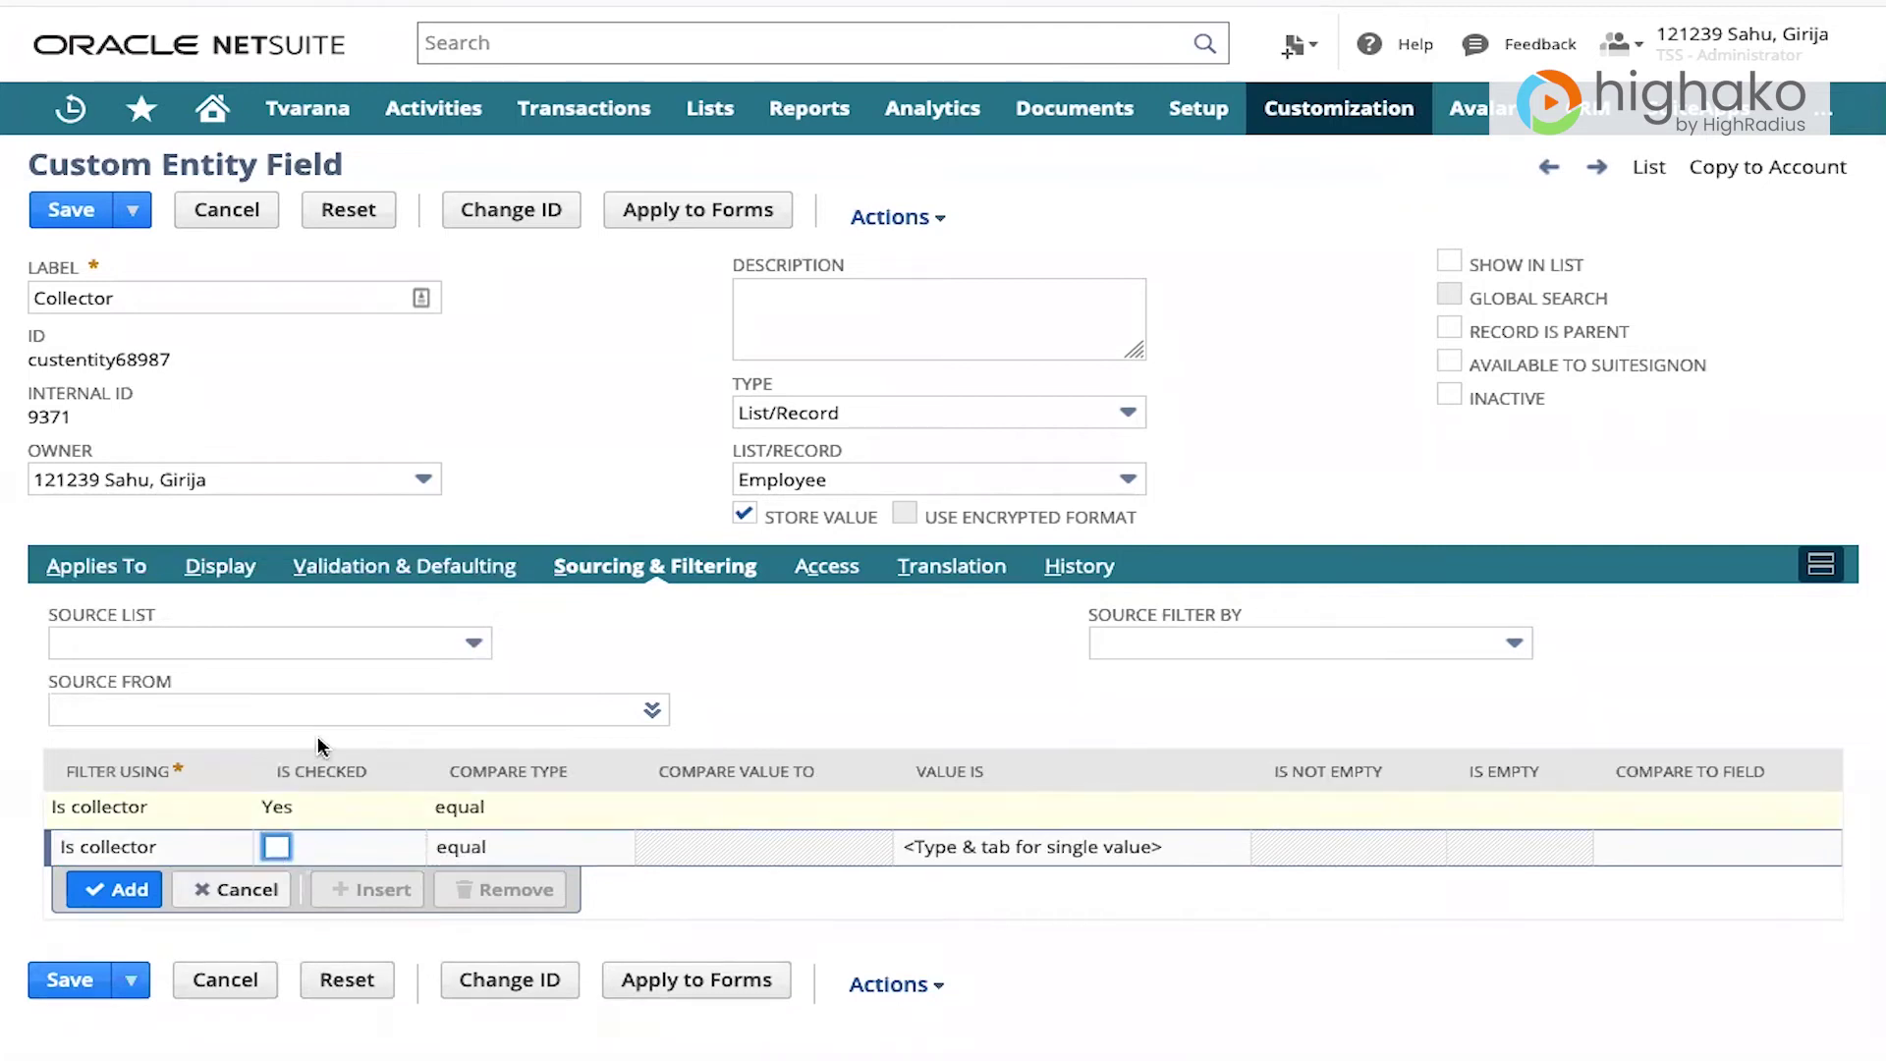
click(277, 847)
click(234, 891)
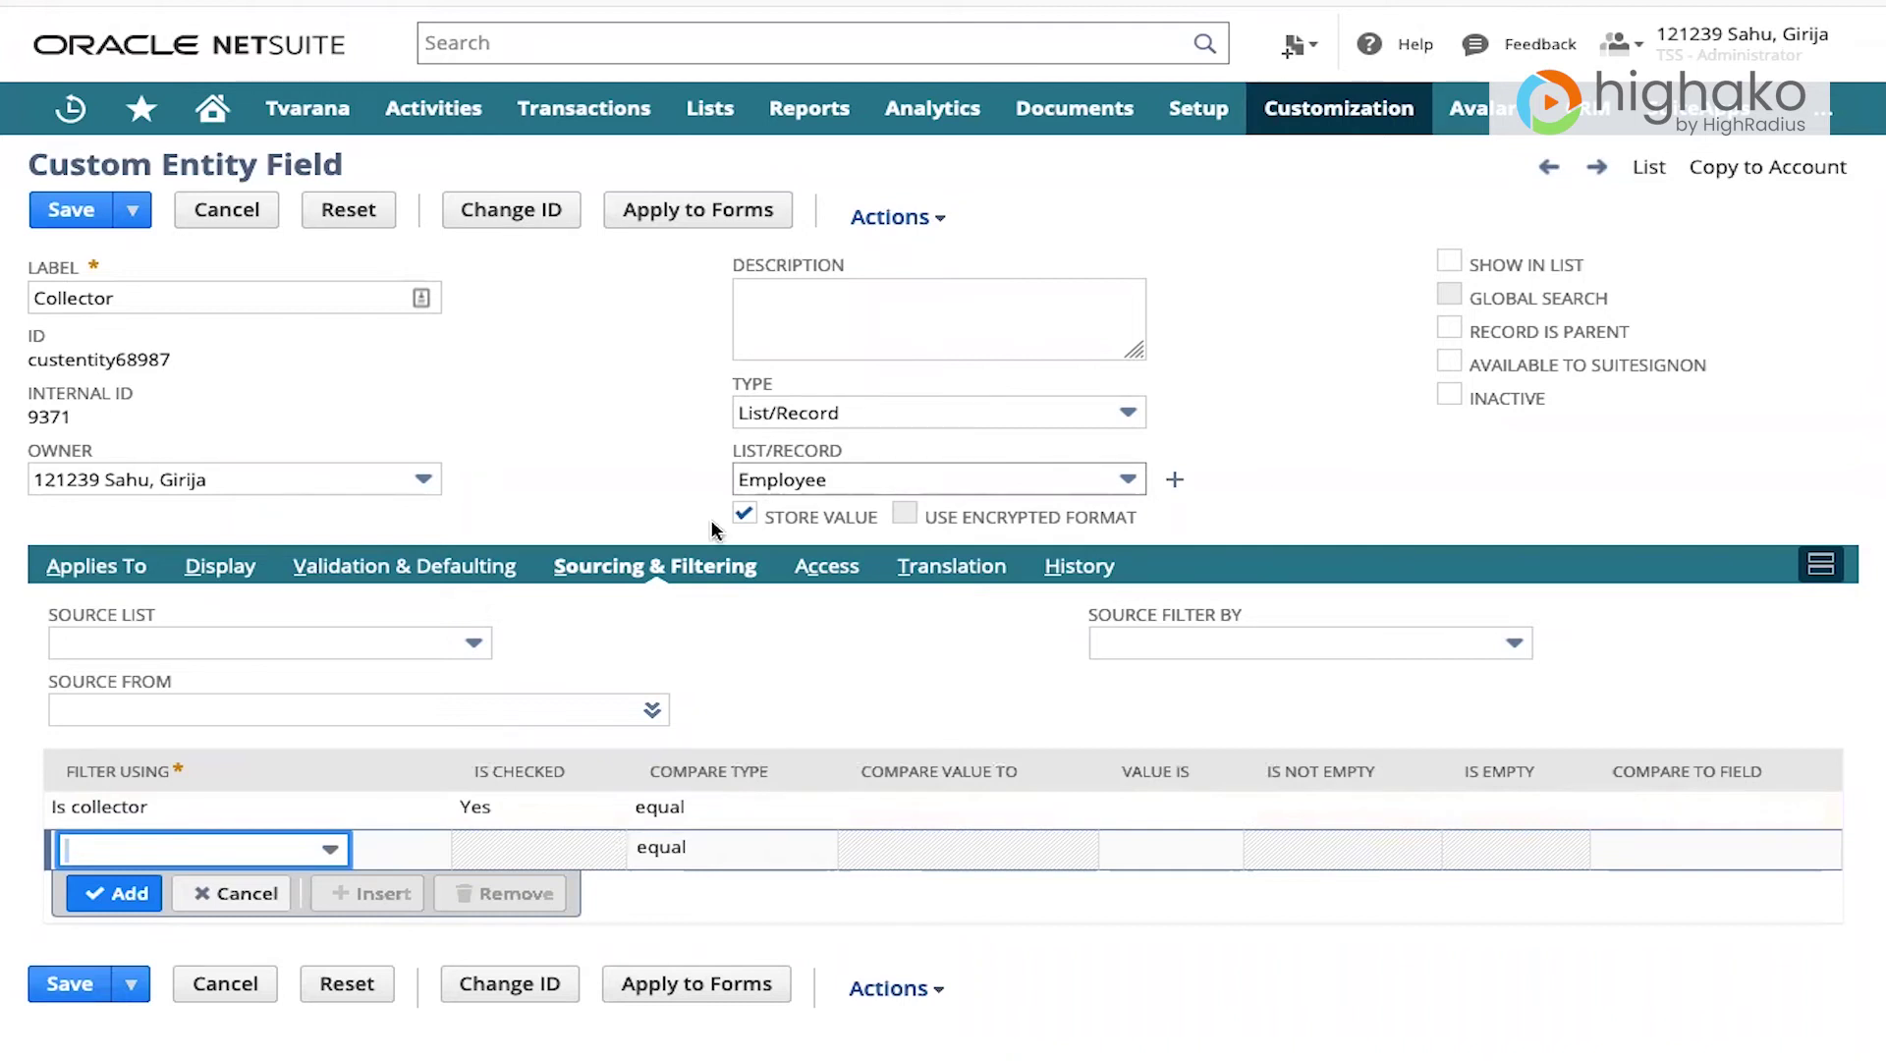
click(96, 567)
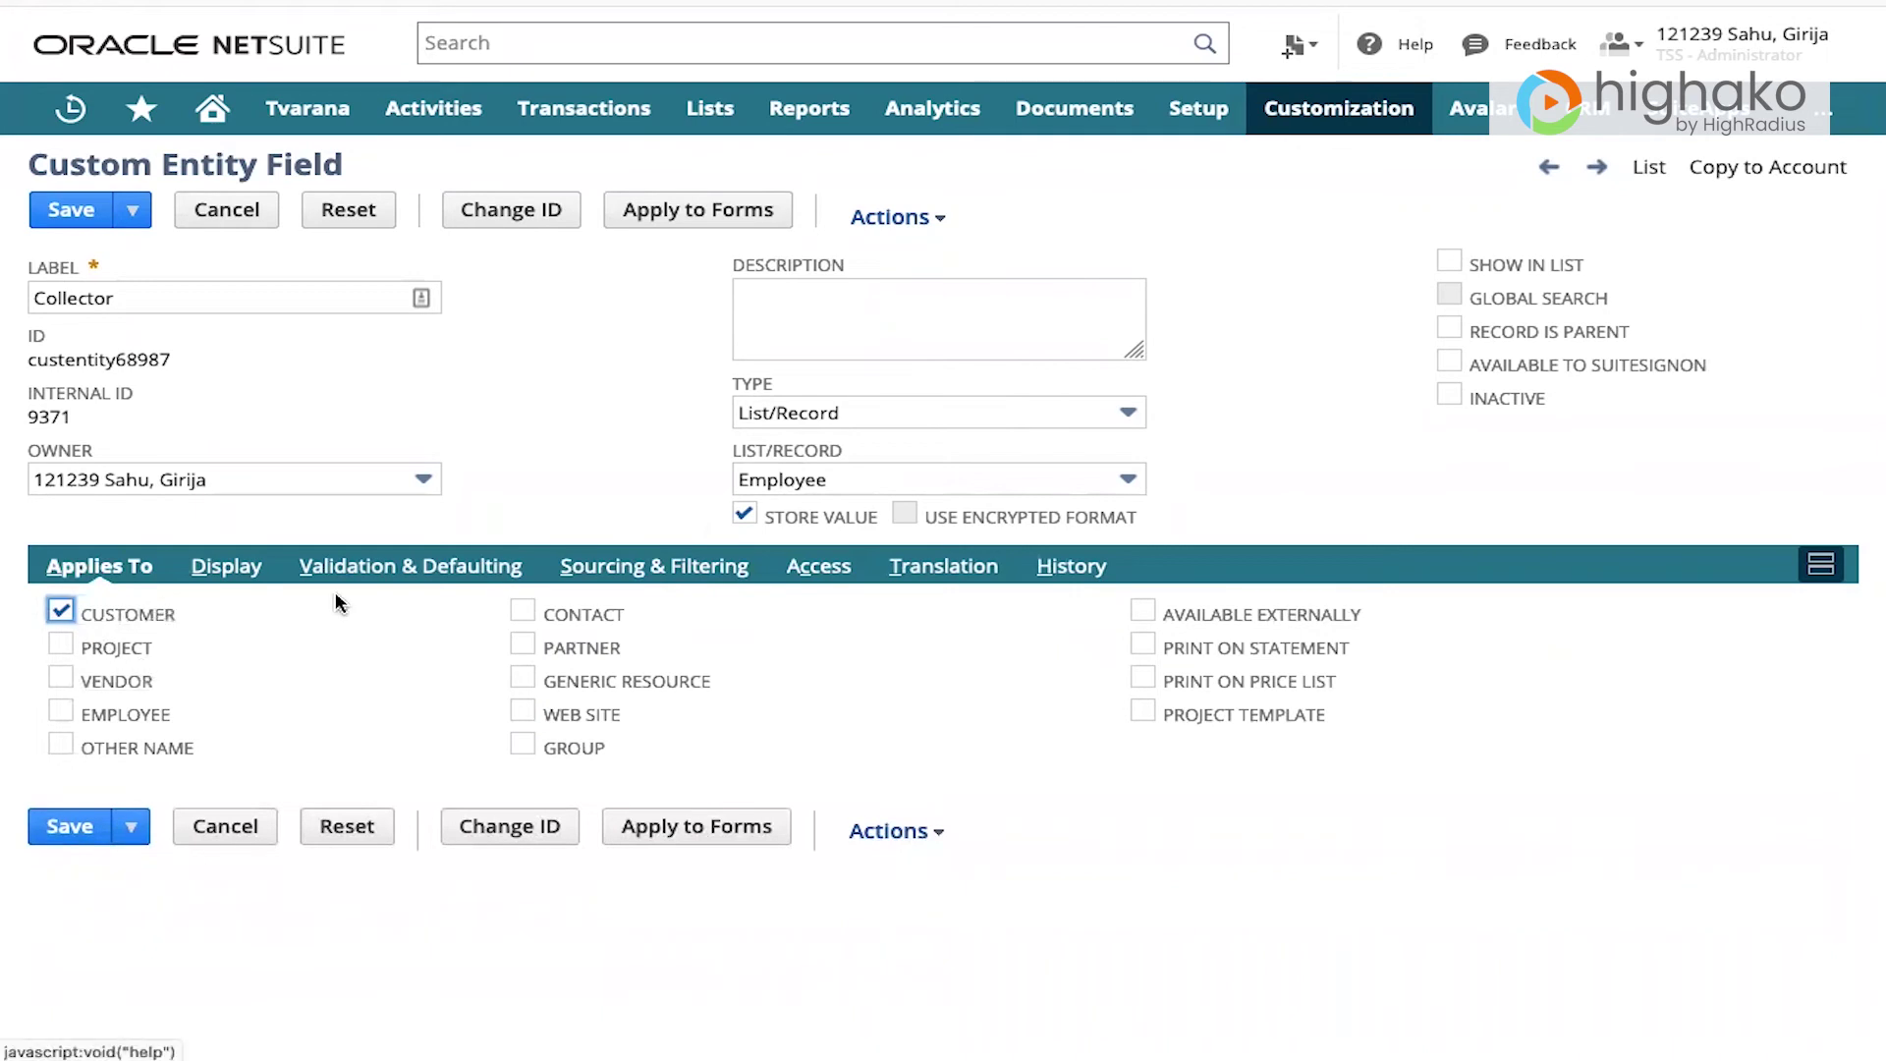
click(643, 570)
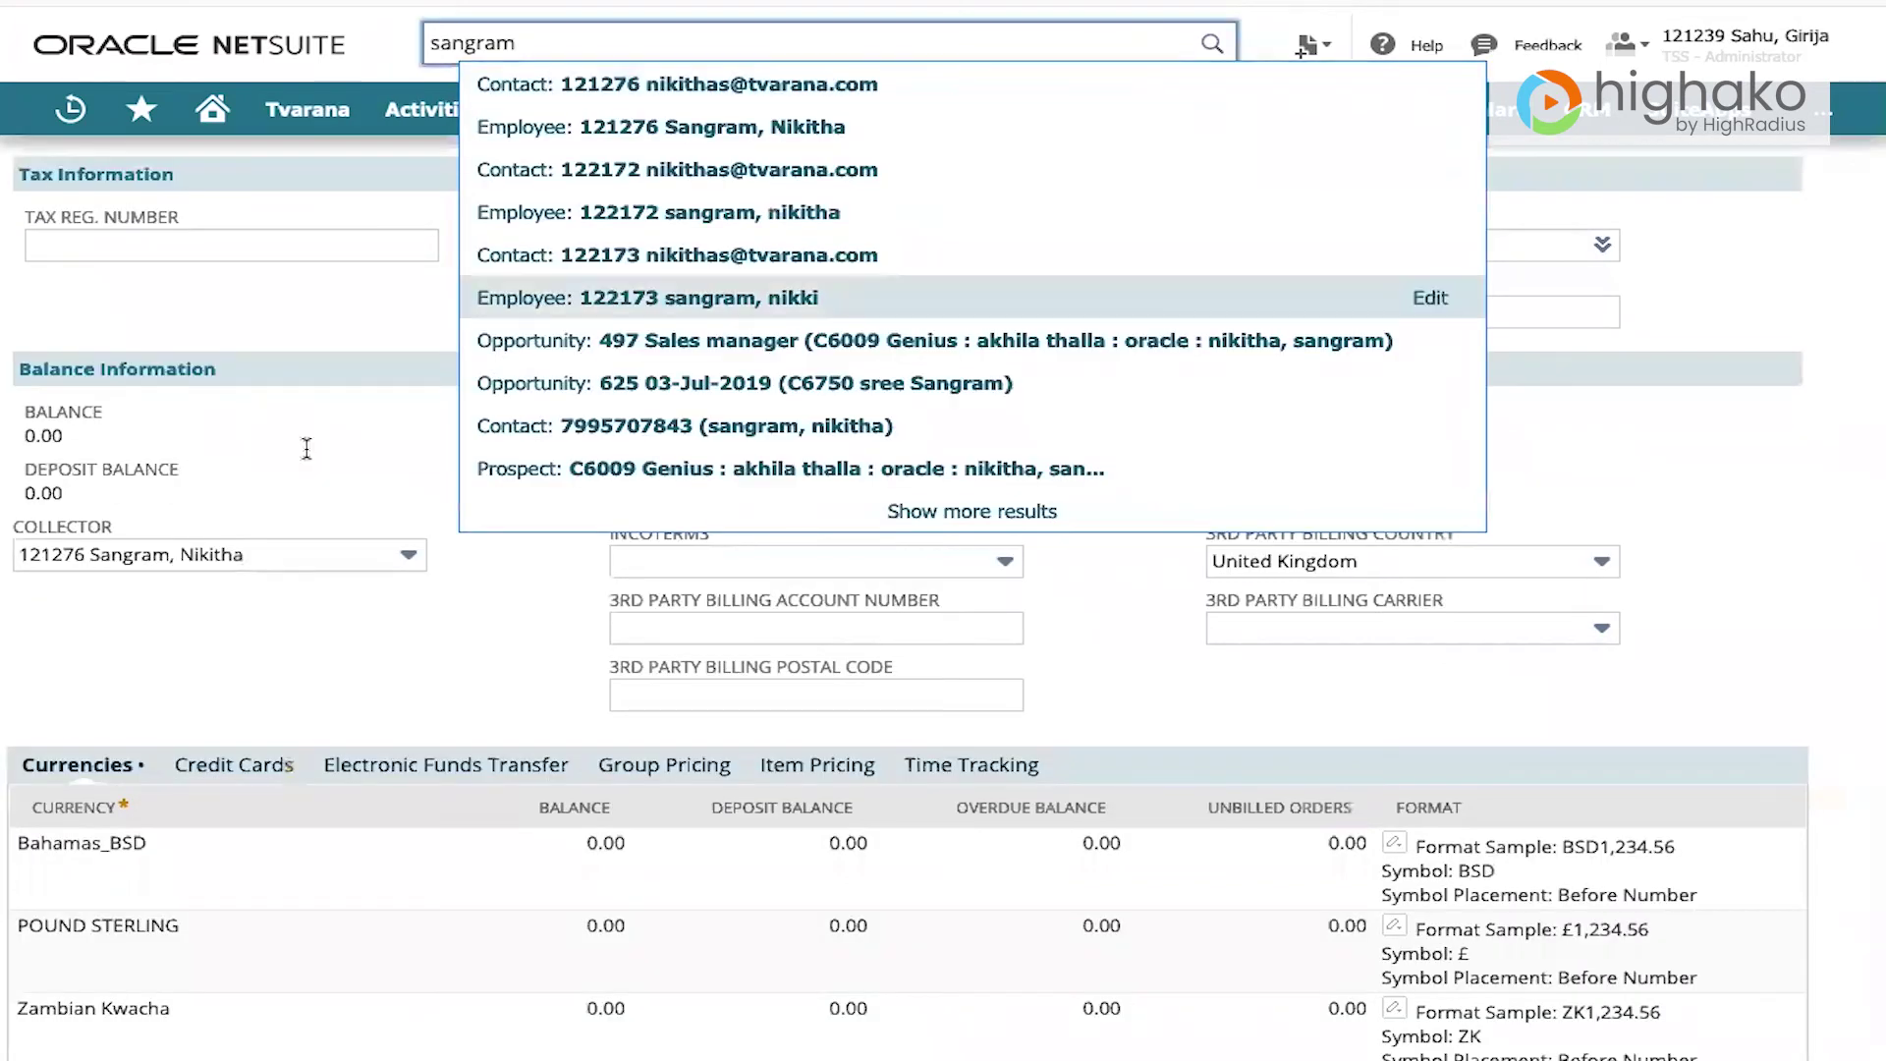
- Scroll the customer's Financial subtab to the Collector field and open its choices
scroll(306, 452, up, 10)
scroll(306, 458, up, 15)
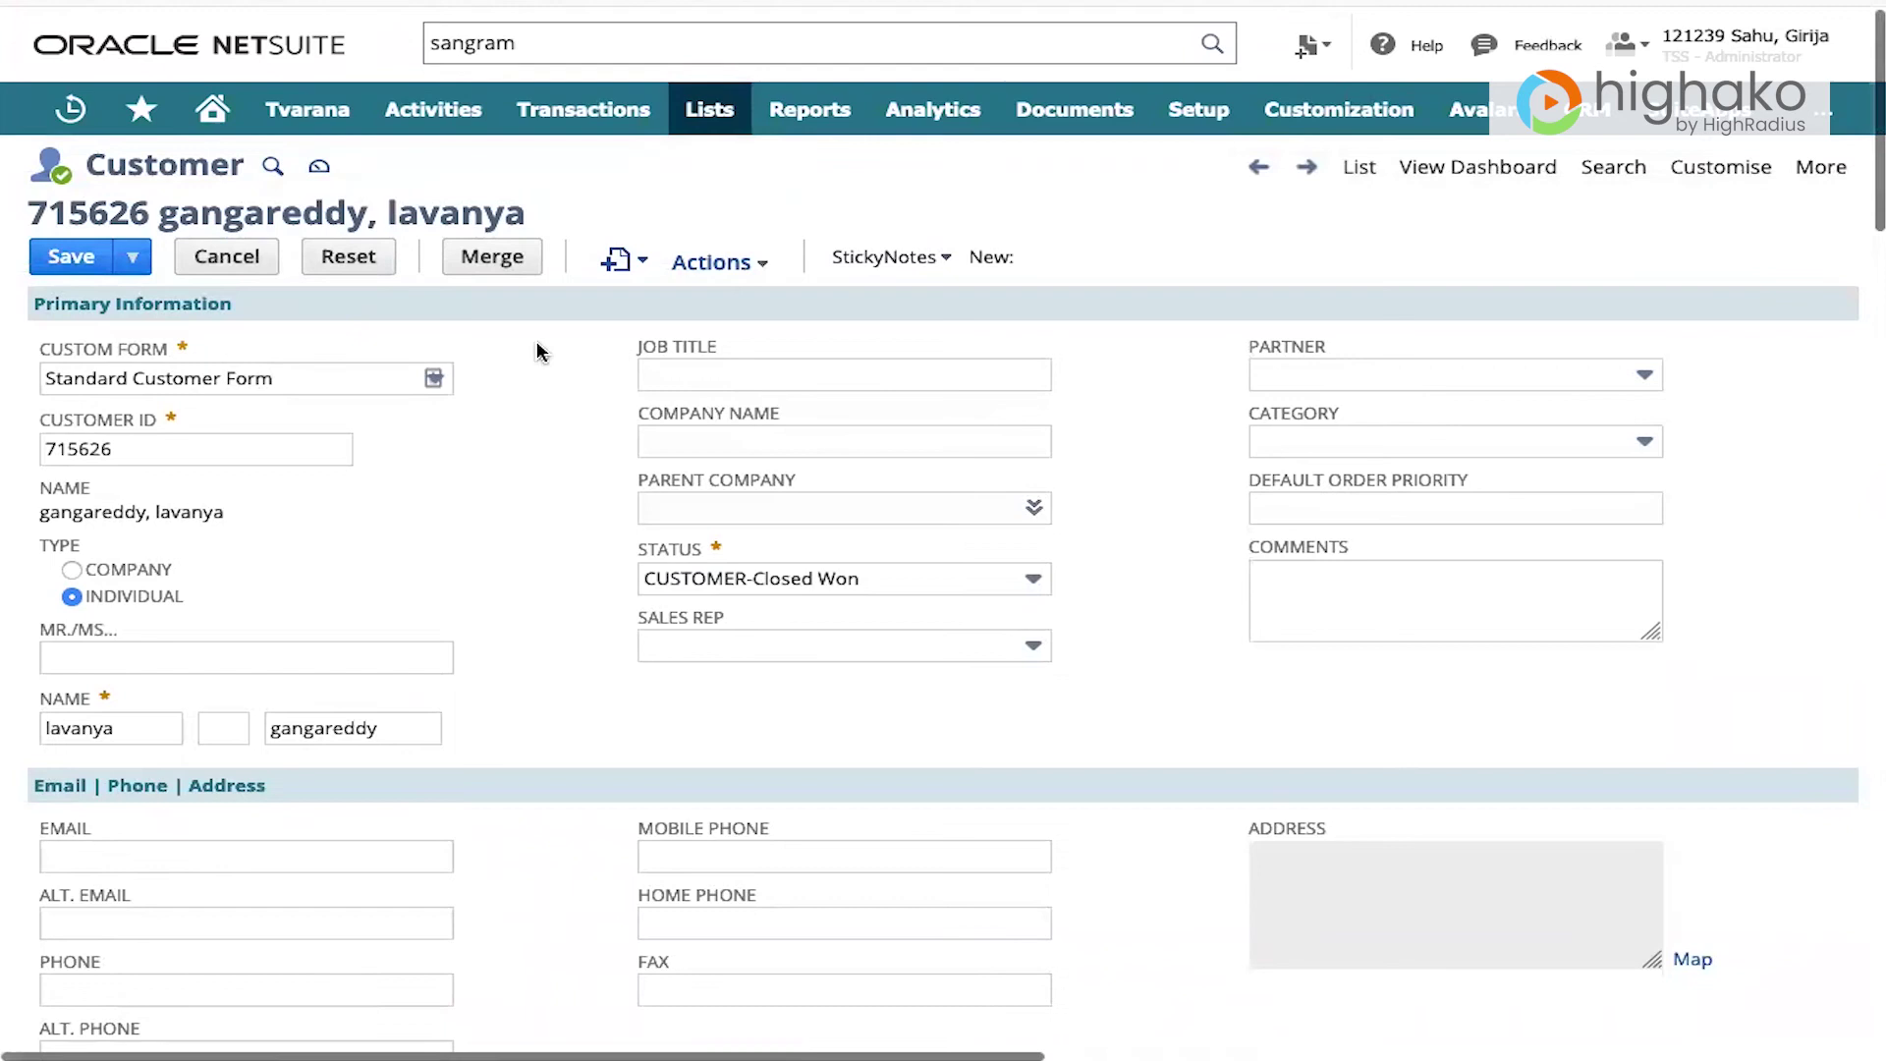
scroll(494, 623, down, 5)
scroll(492, 625, down, 15)
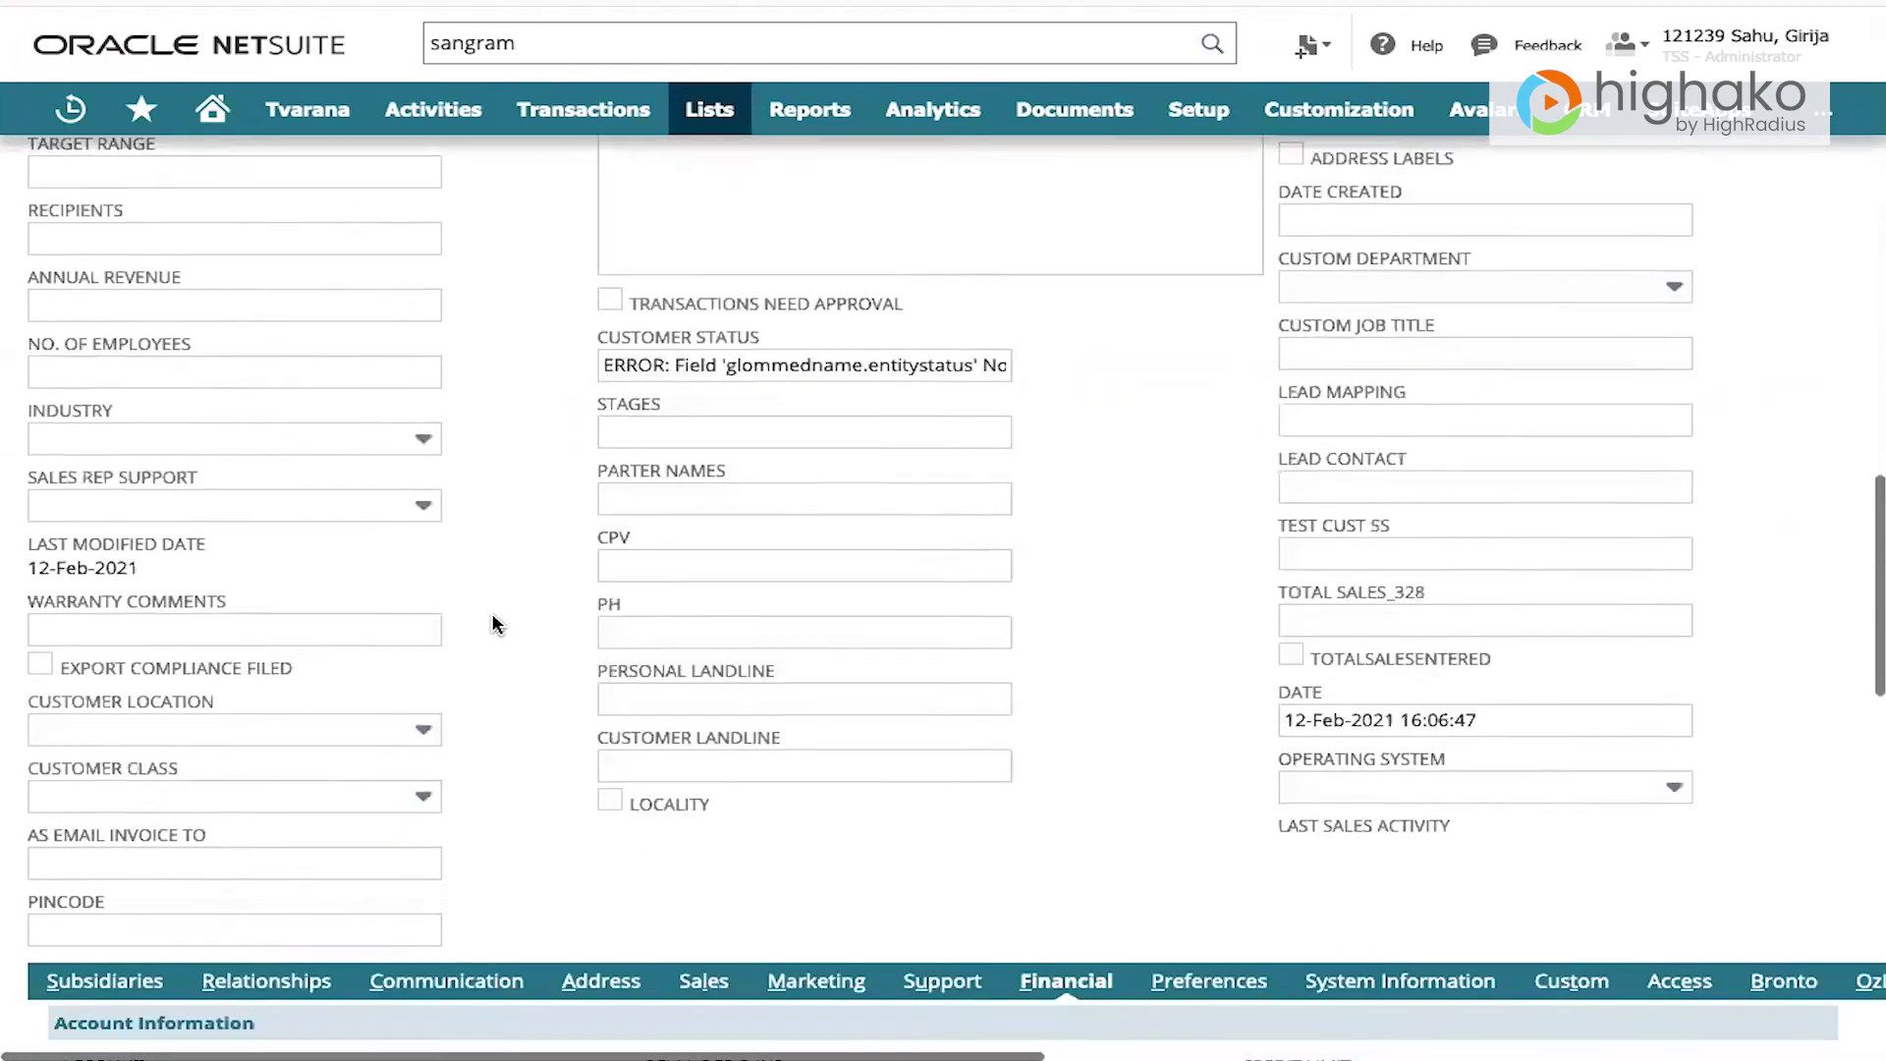
scroll(555, 914, down, 3)
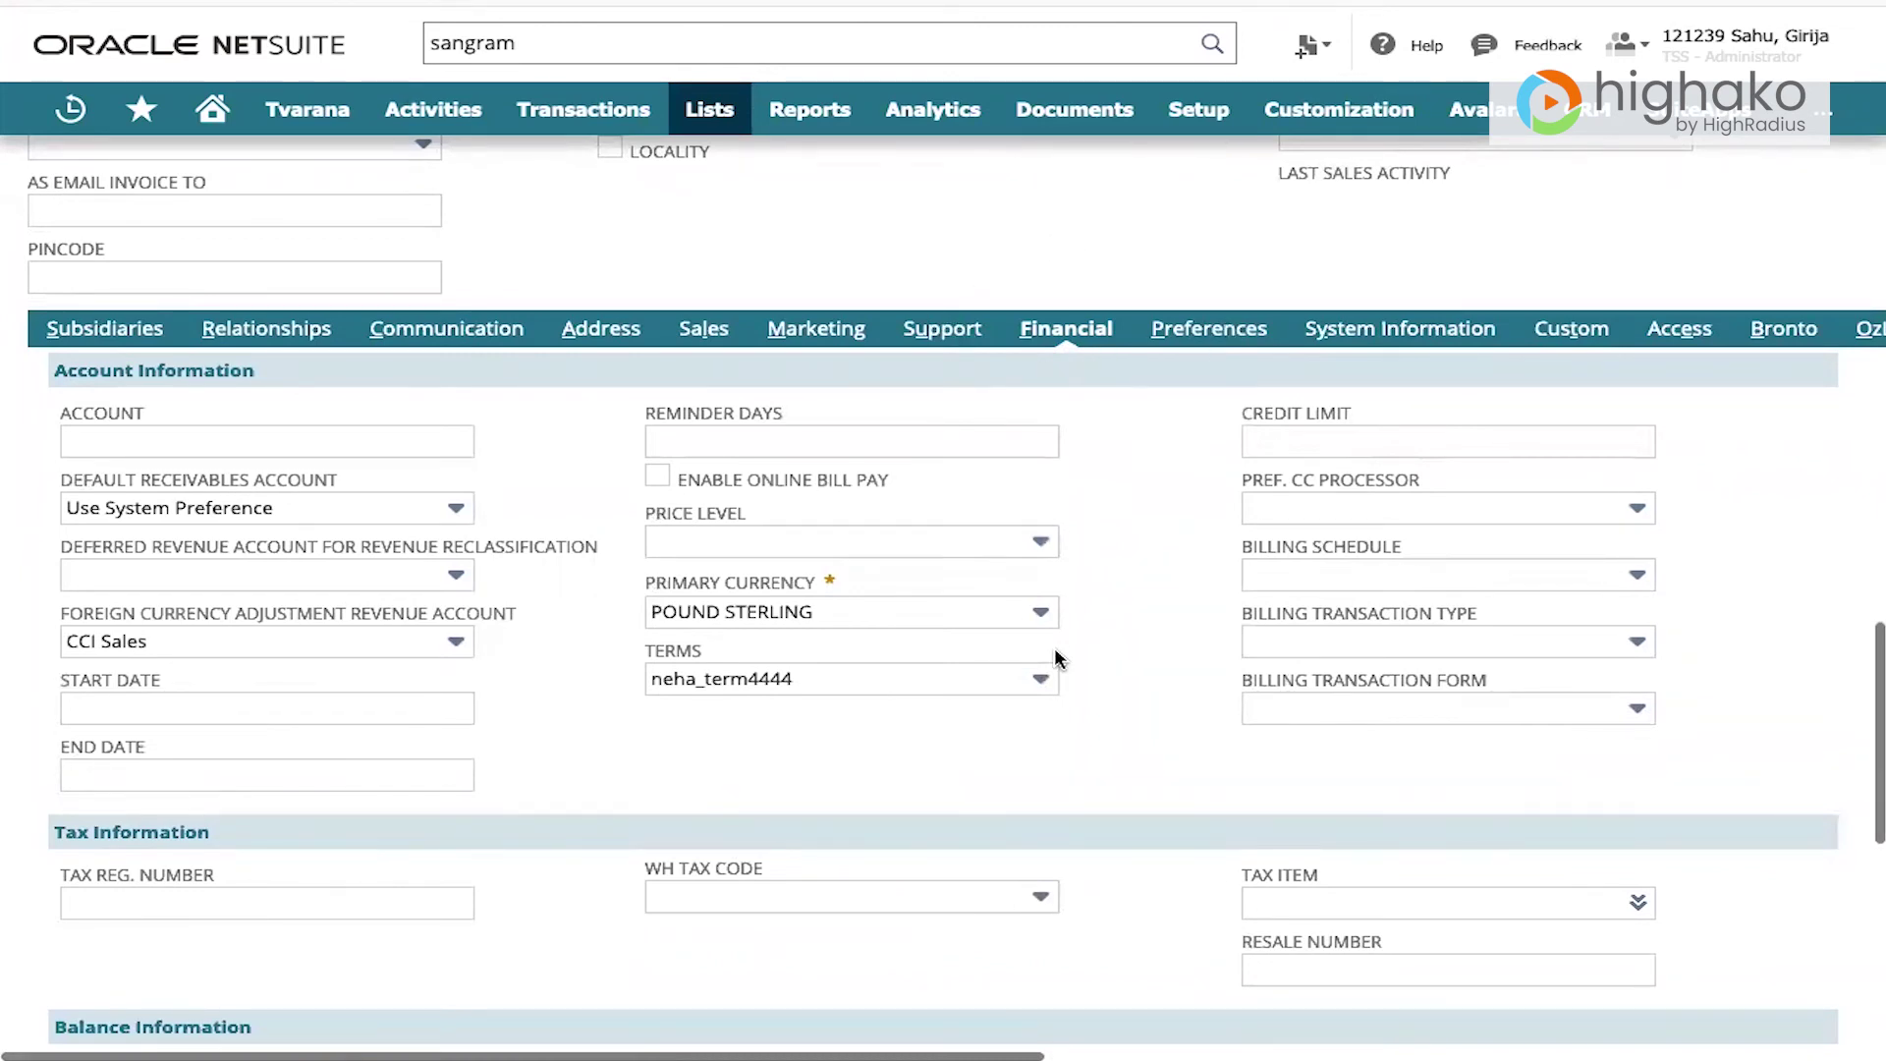
scroll(1056, 656, down, 2)
scroll(1058, 660, down, 4)
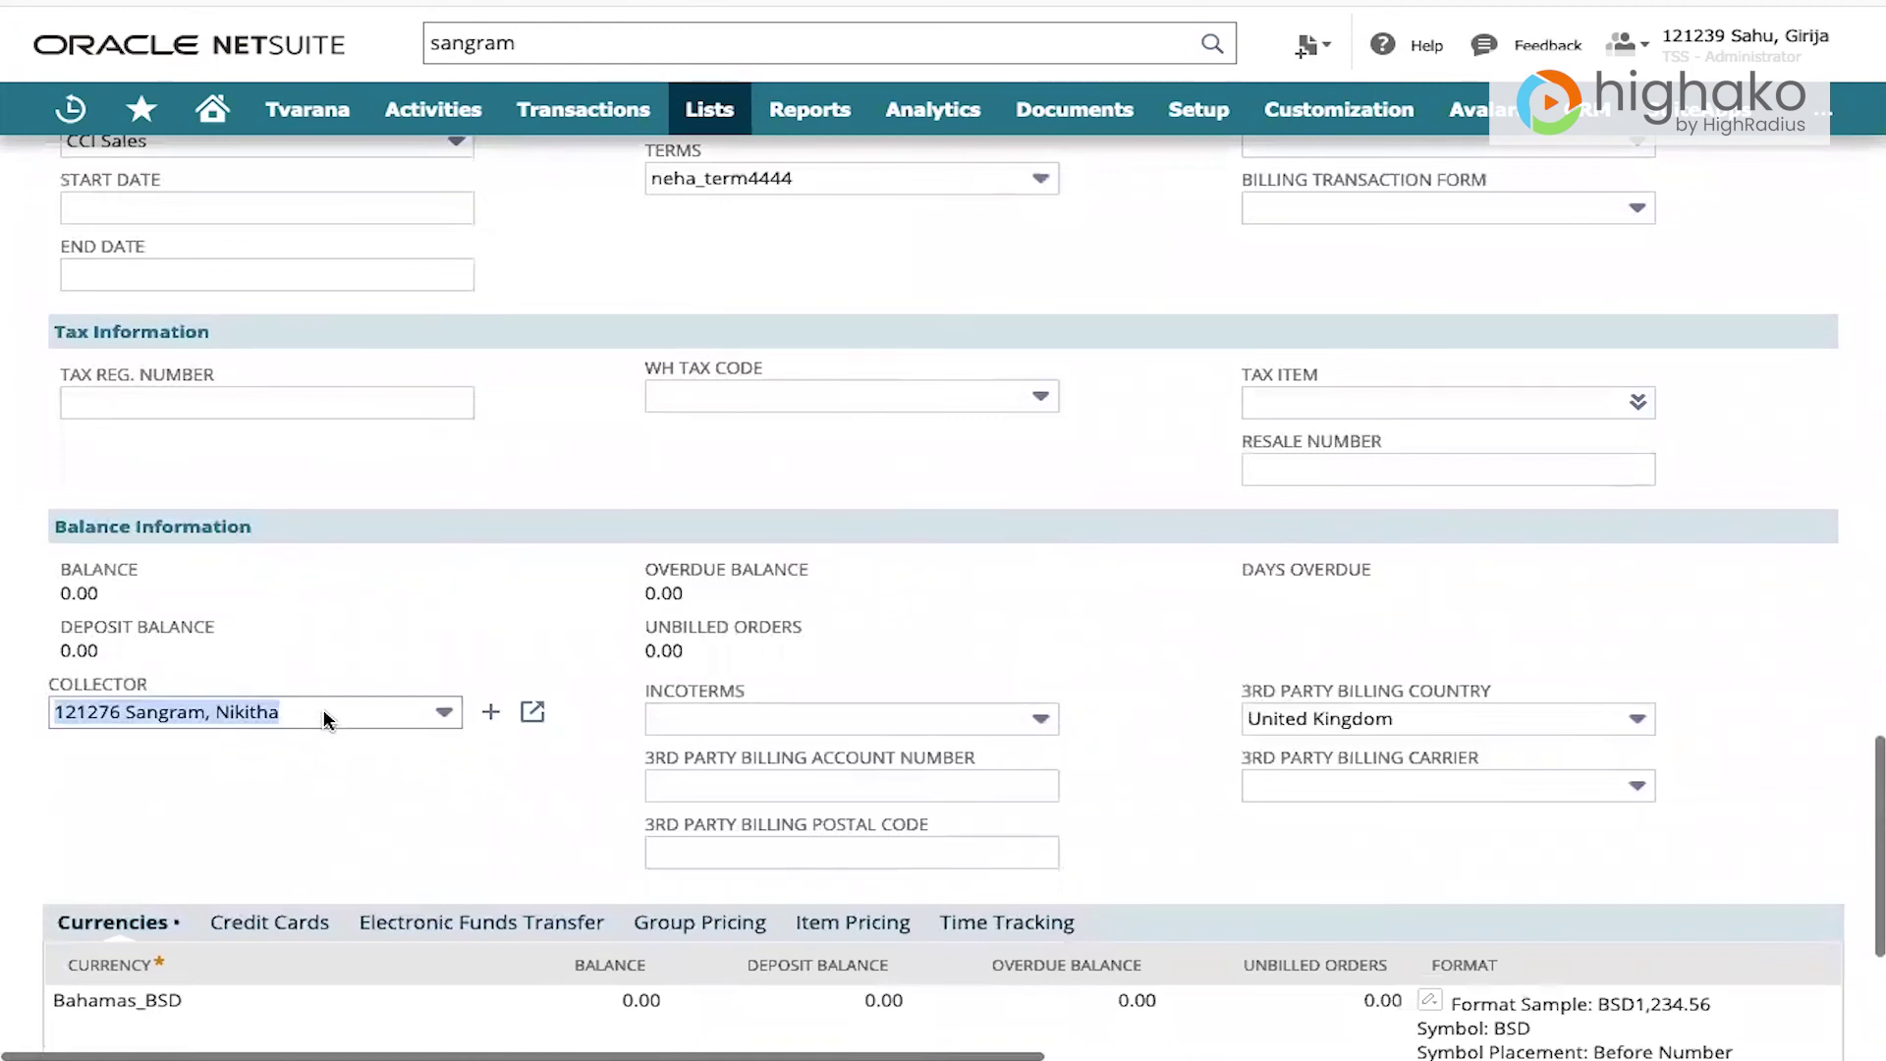
click(322, 709)
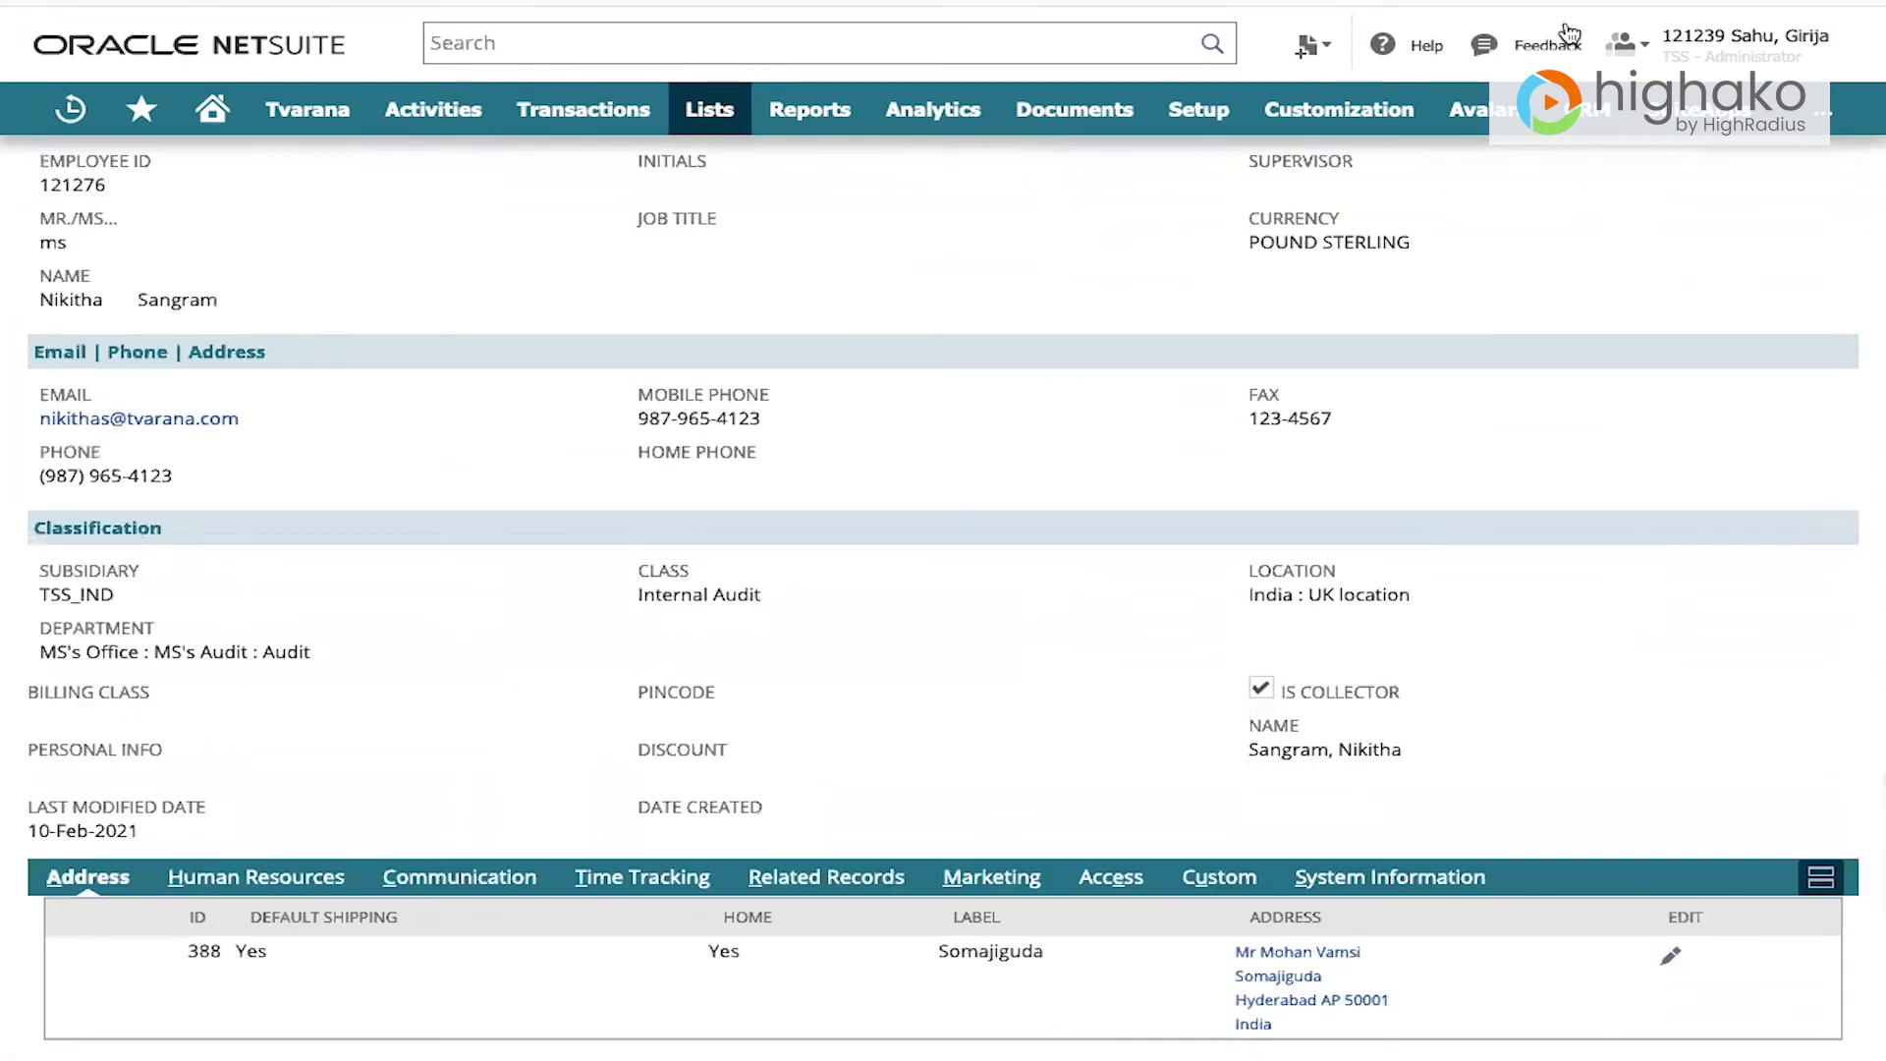
- Return to the customer, pick a different employee as Collector, and save the customer
scroll(1464, 10, up, 2)
click(1740, 168)
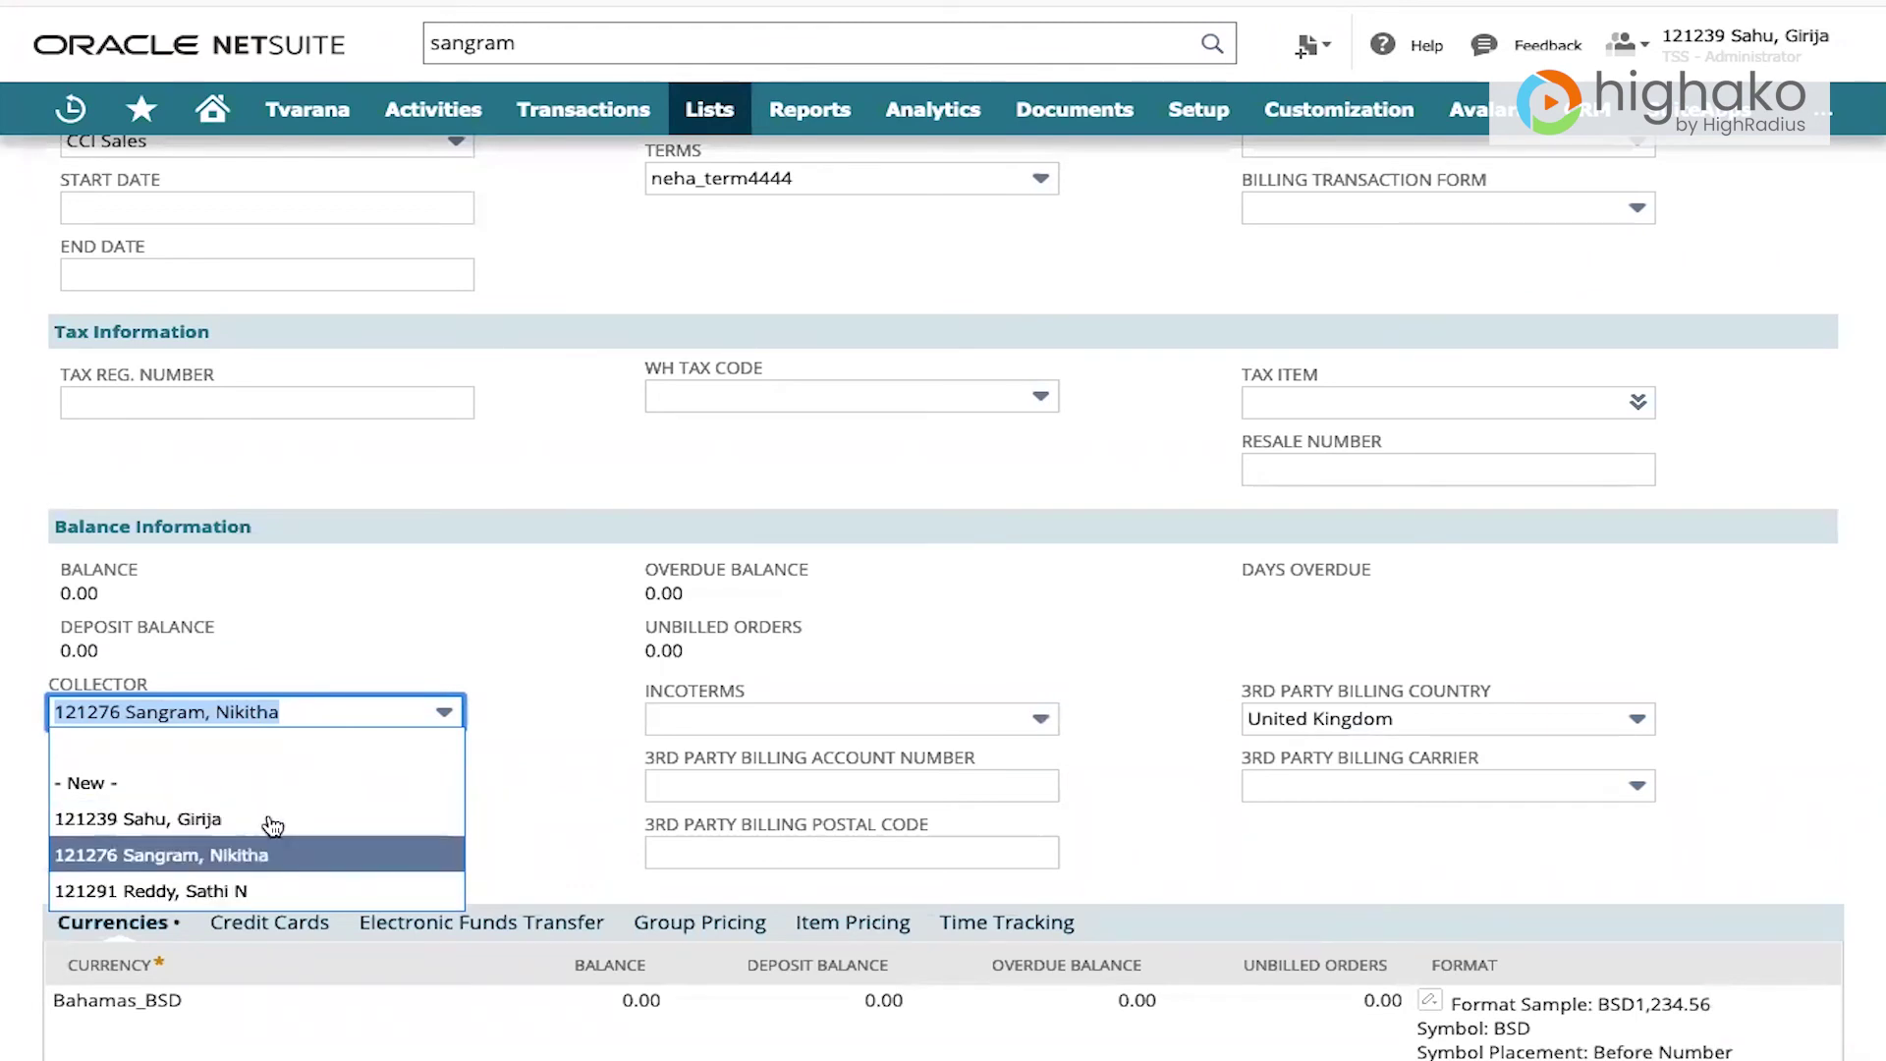
click(238, 892)
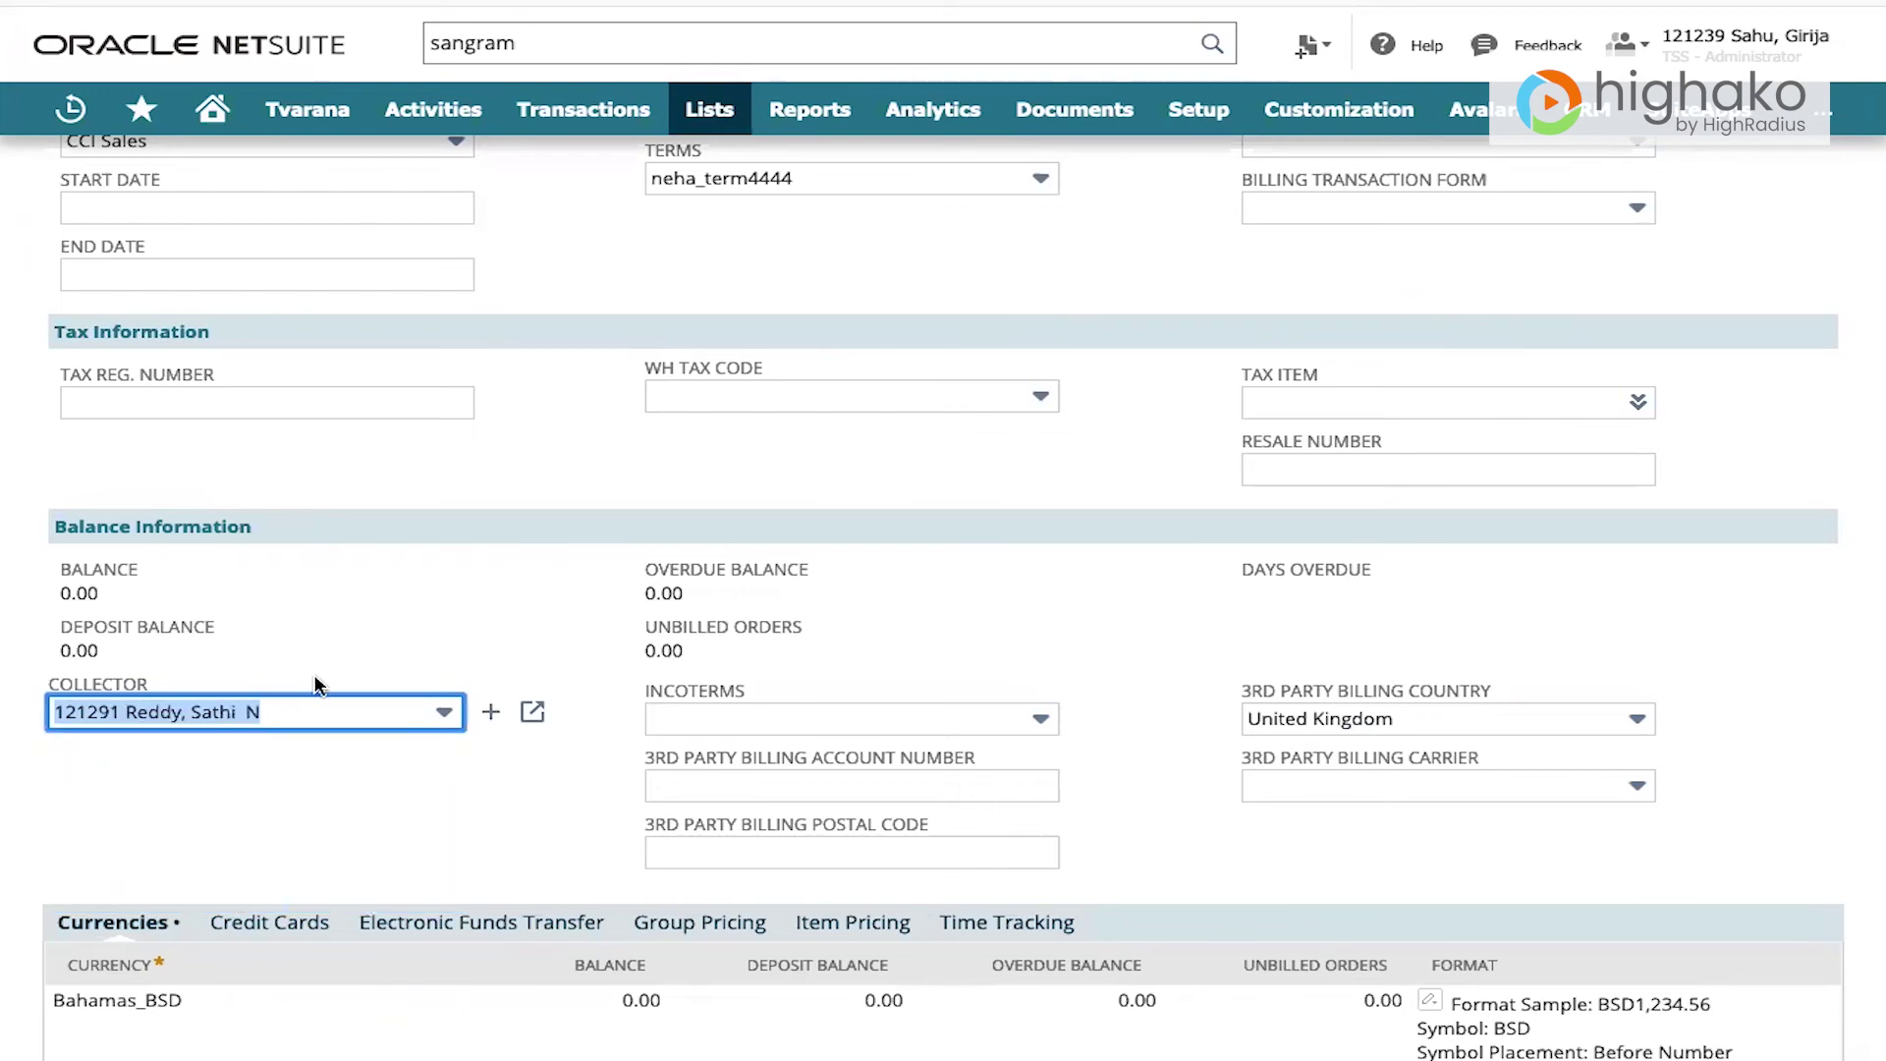
scroll(129, 222, up, 20)
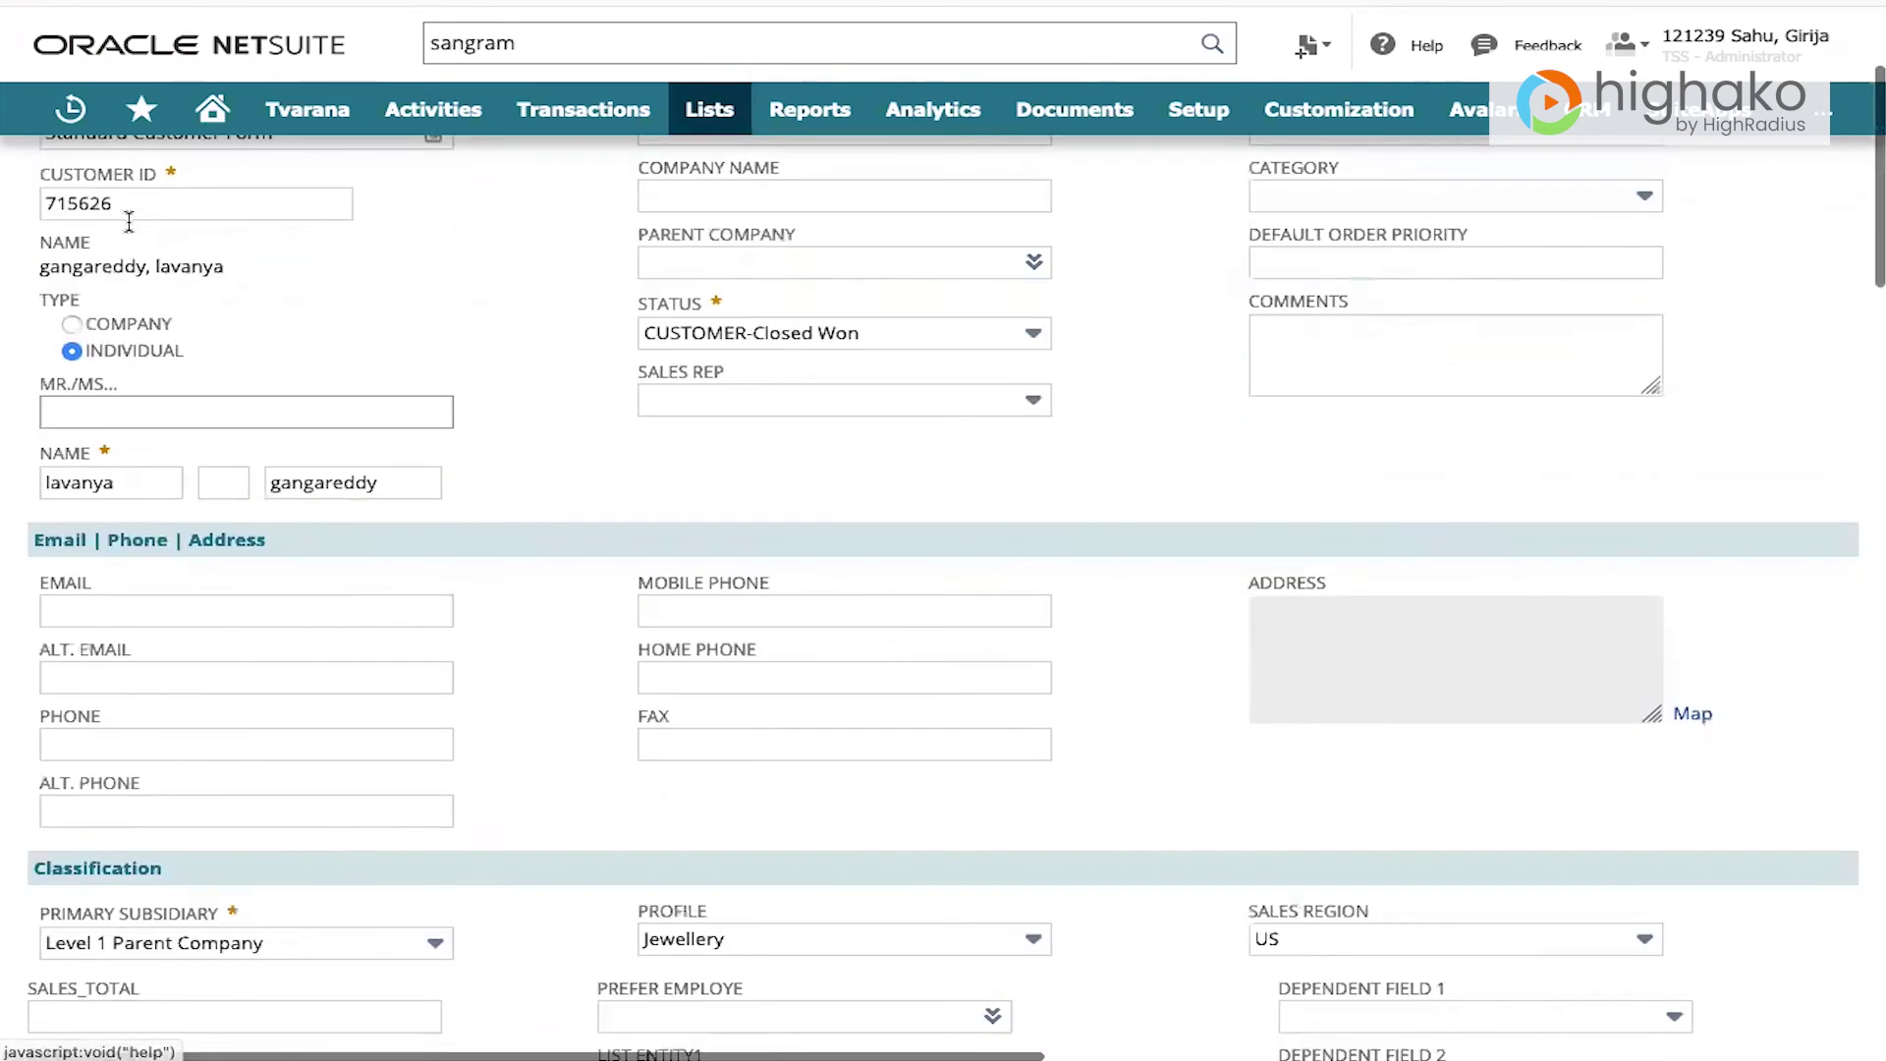
scroll(129, 222, up, 3)
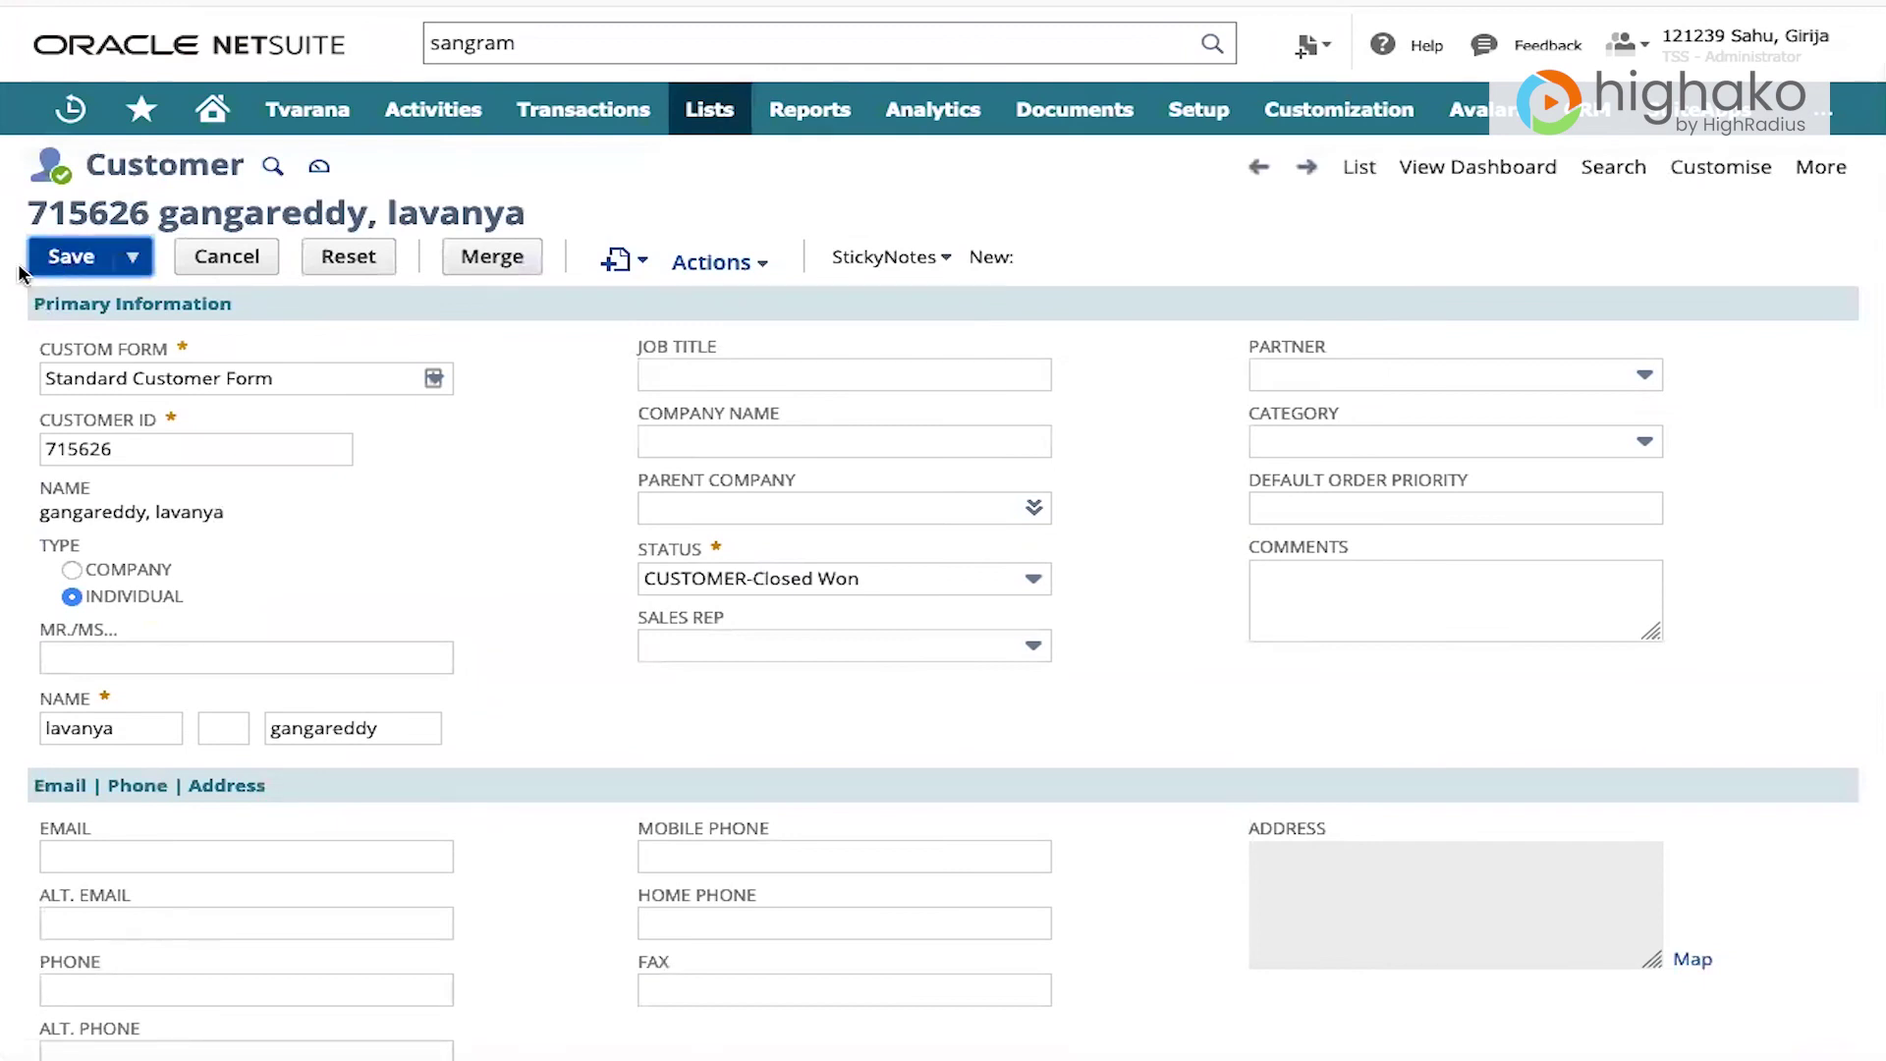
click(28, 266)
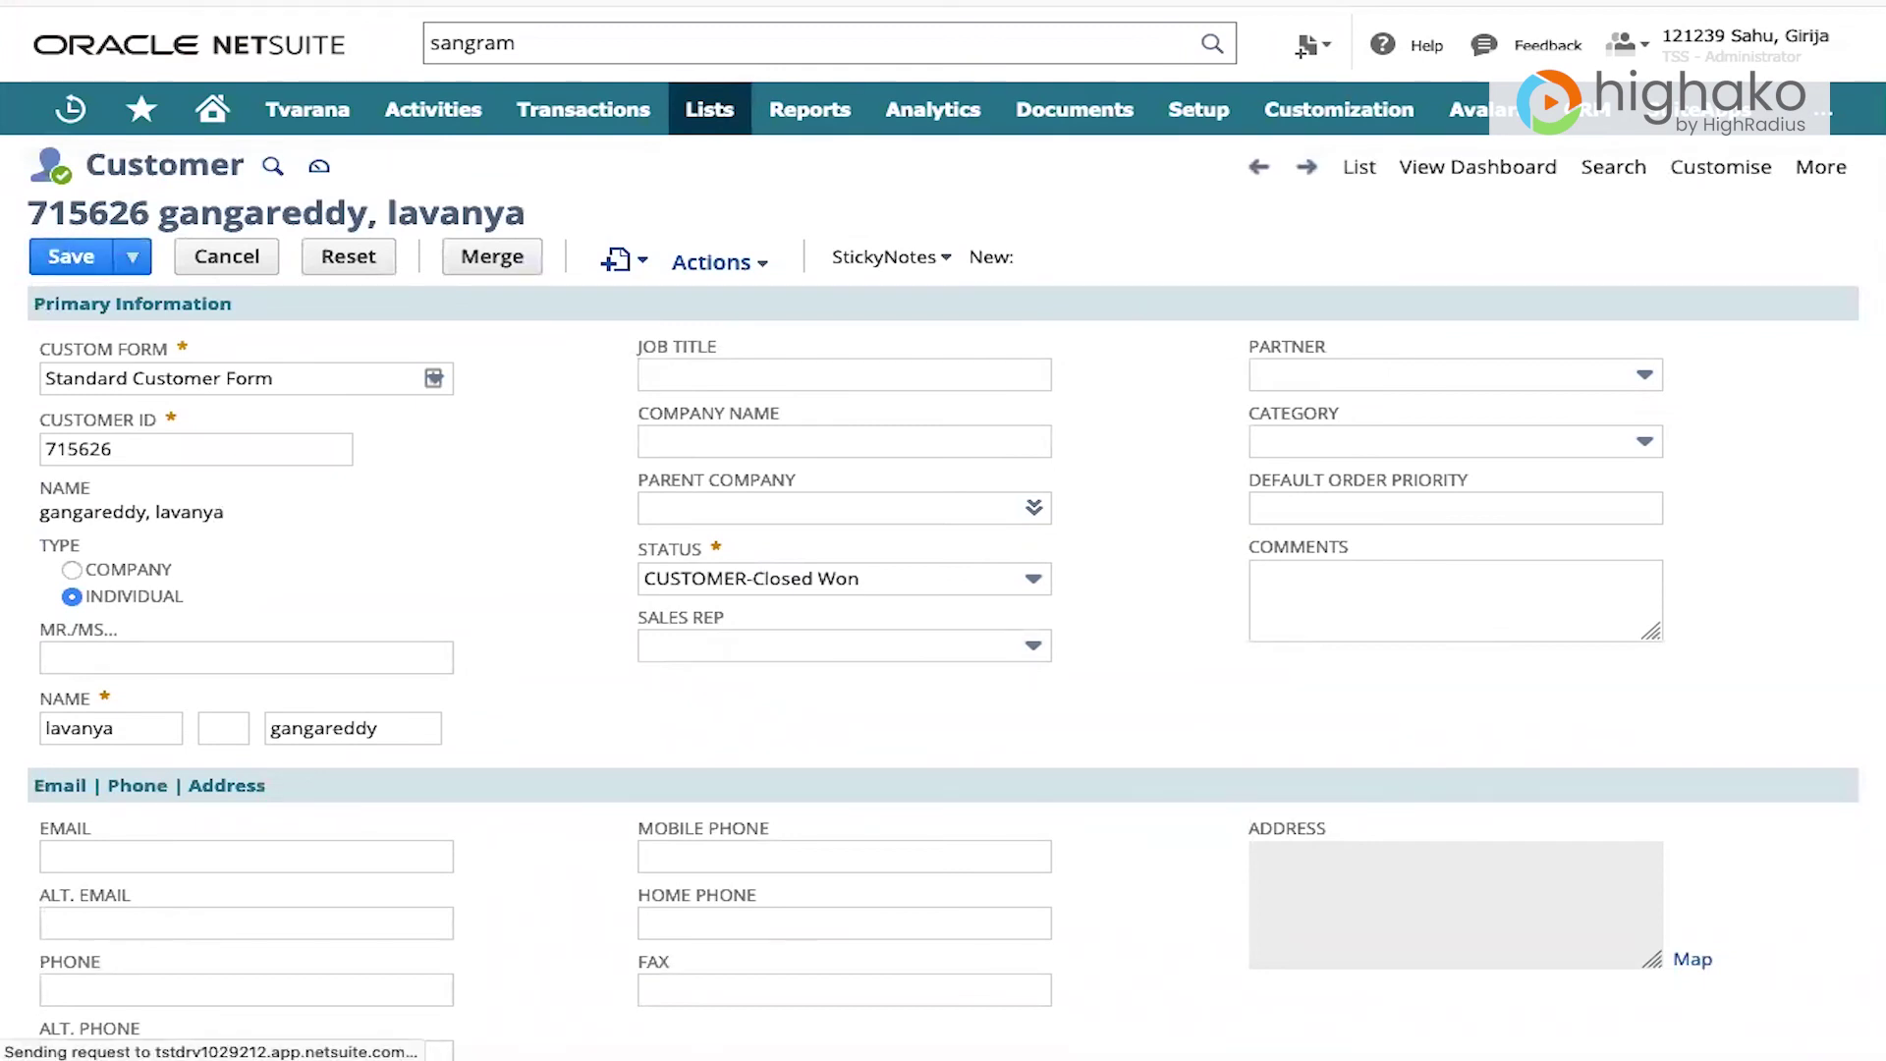